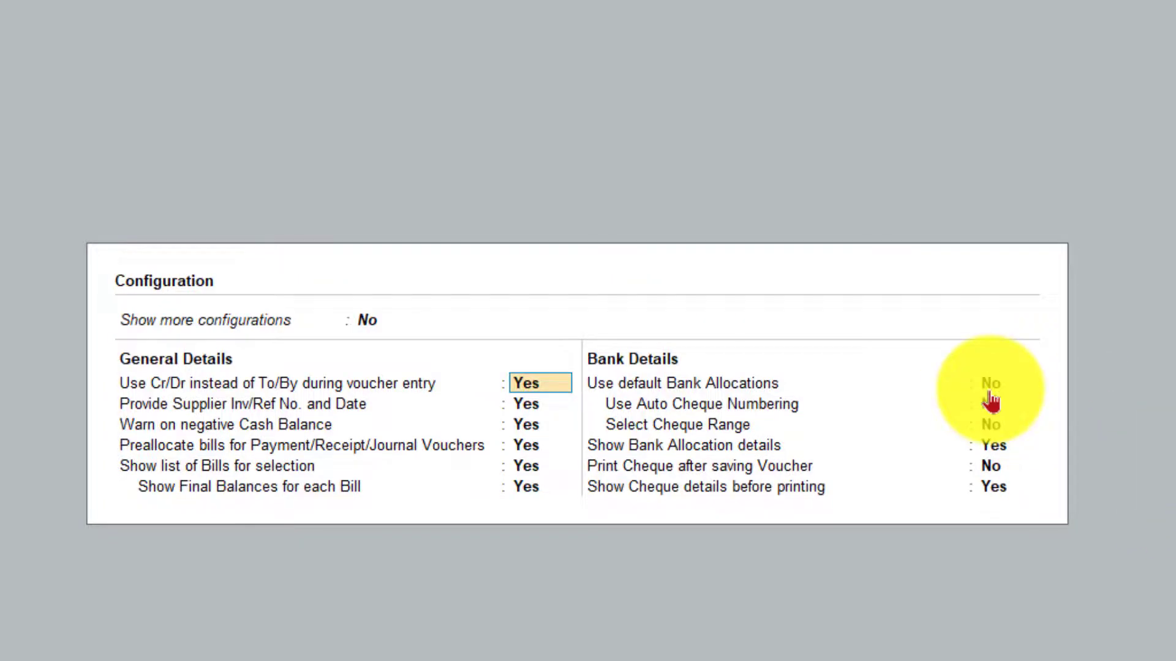
# Accept the voucher configuration, keep the 15-Jan-21 date, leave the supplier reference blank, and debit the Global Distributors ledger
pyautogui.hotkey('ctrl', 'a')
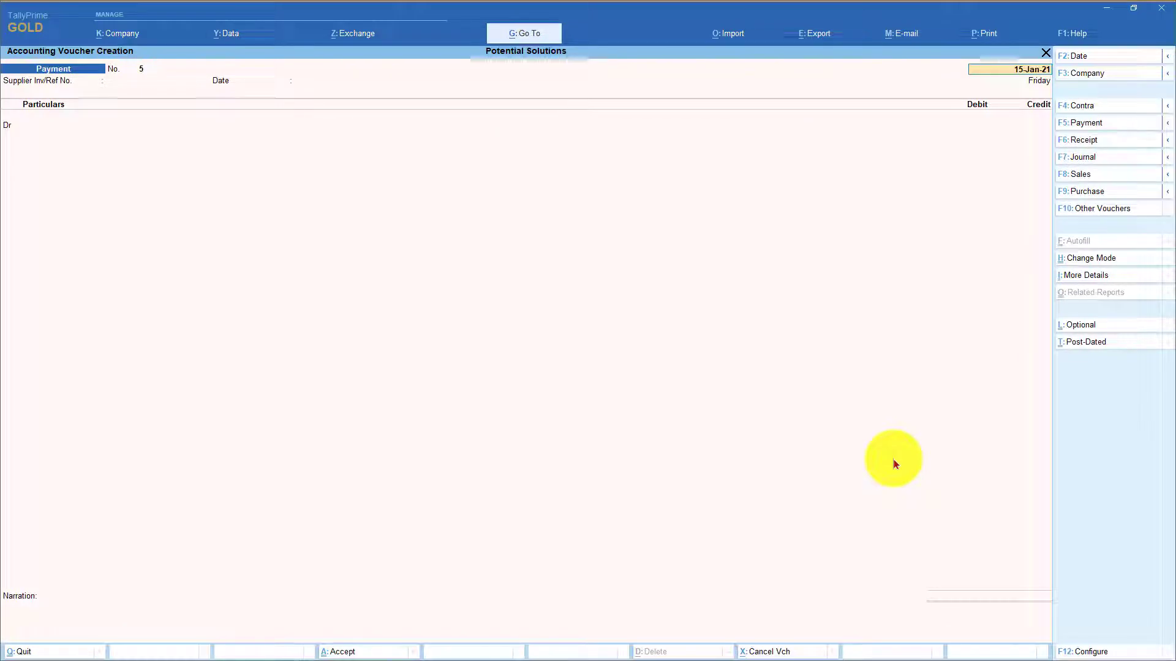
pyautogui.press('Return')
pyautogui.press('Return')
pyautogui.press('Return')
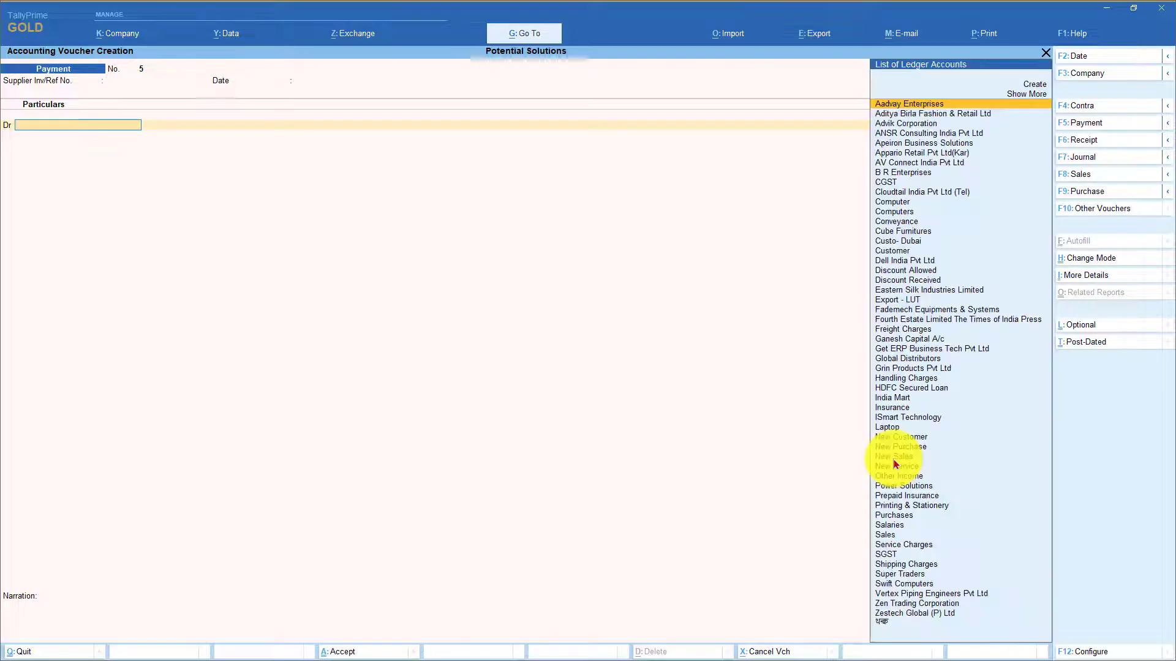
pyautogui.write('Glo')
pyautogui.press('Return')
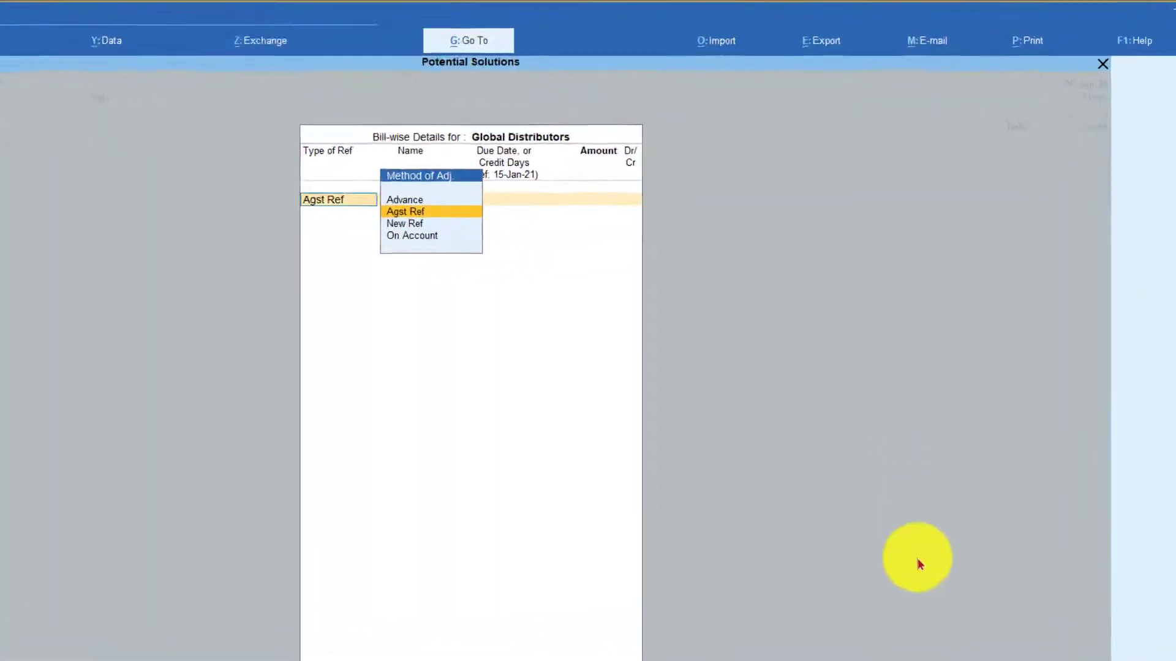
# Allocate the Global Distributors payment as Agst Ref to pending bill 186a for its full 6,40,000.00 and end the bill-wise list
pyautogui.press('Return')
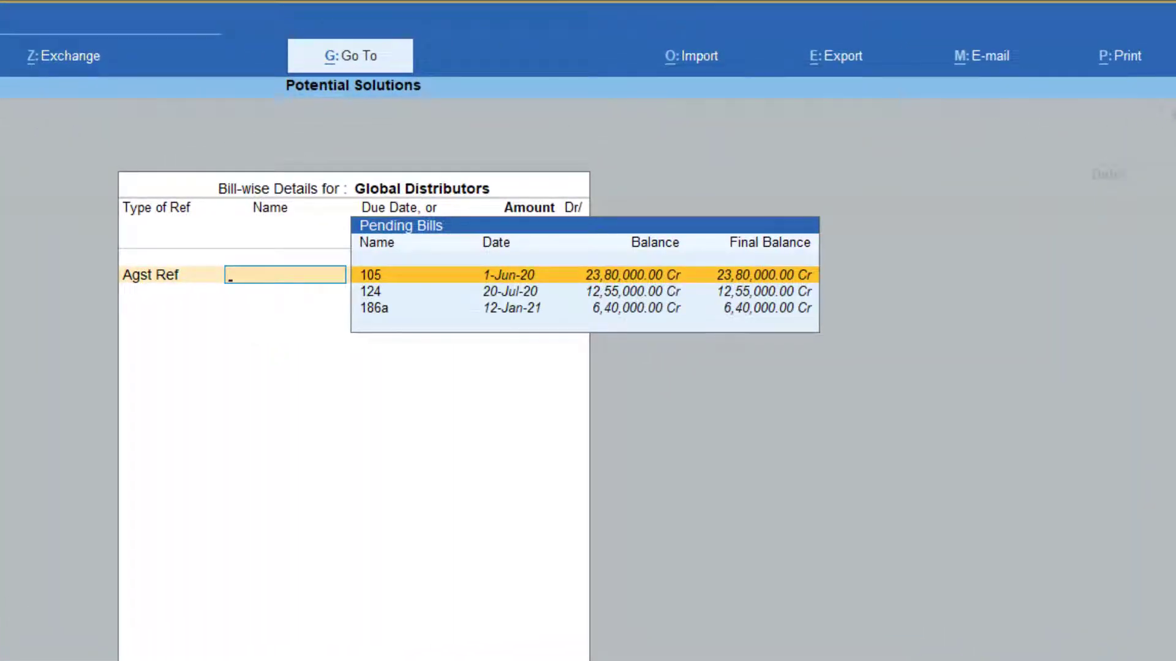
pyautogui.press('Down')
pyautogui.press('Down')
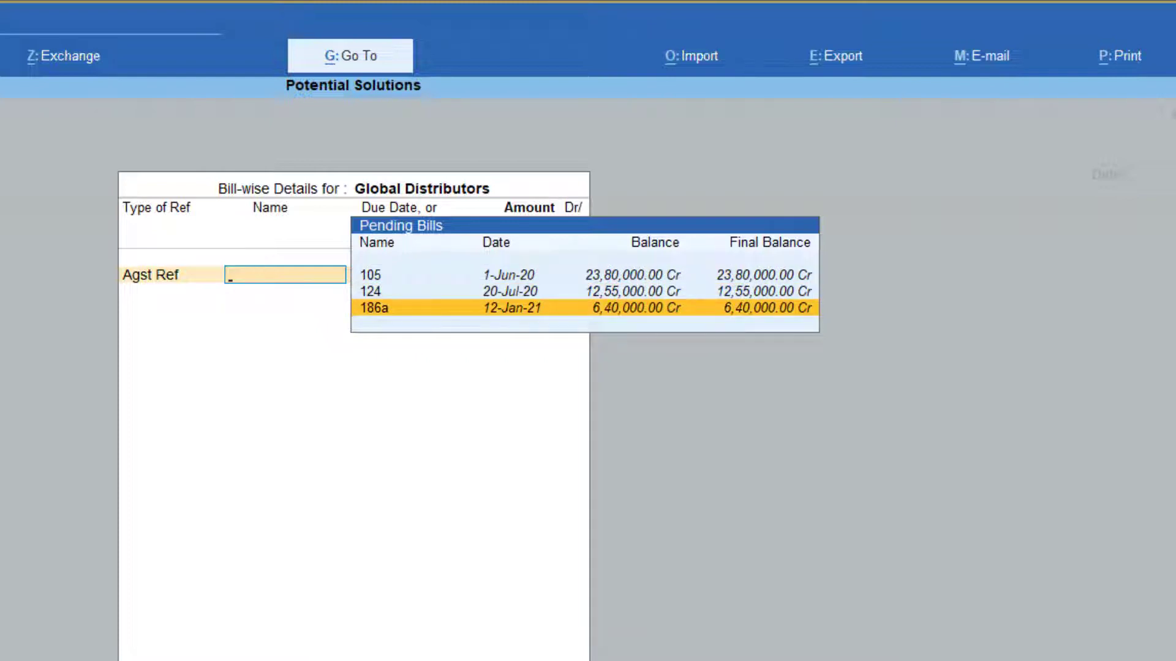
pyautogui.press('Return')
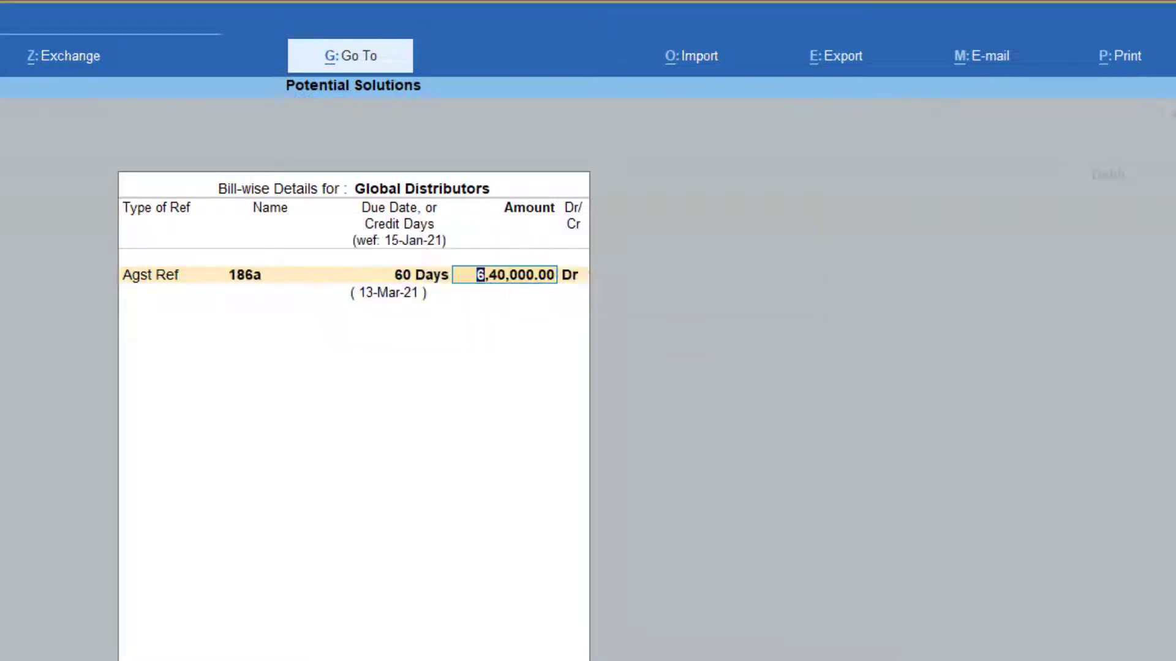
pyautogui.press('Return')
pyautogui.press('Return')
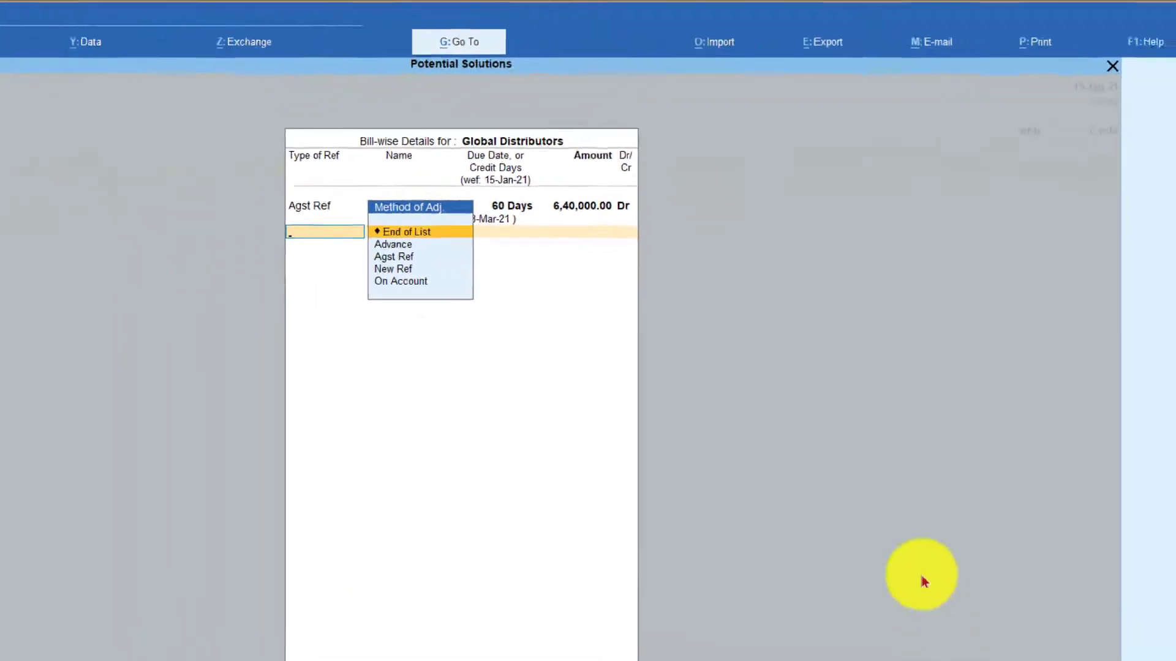
pyautogui.press('Return')
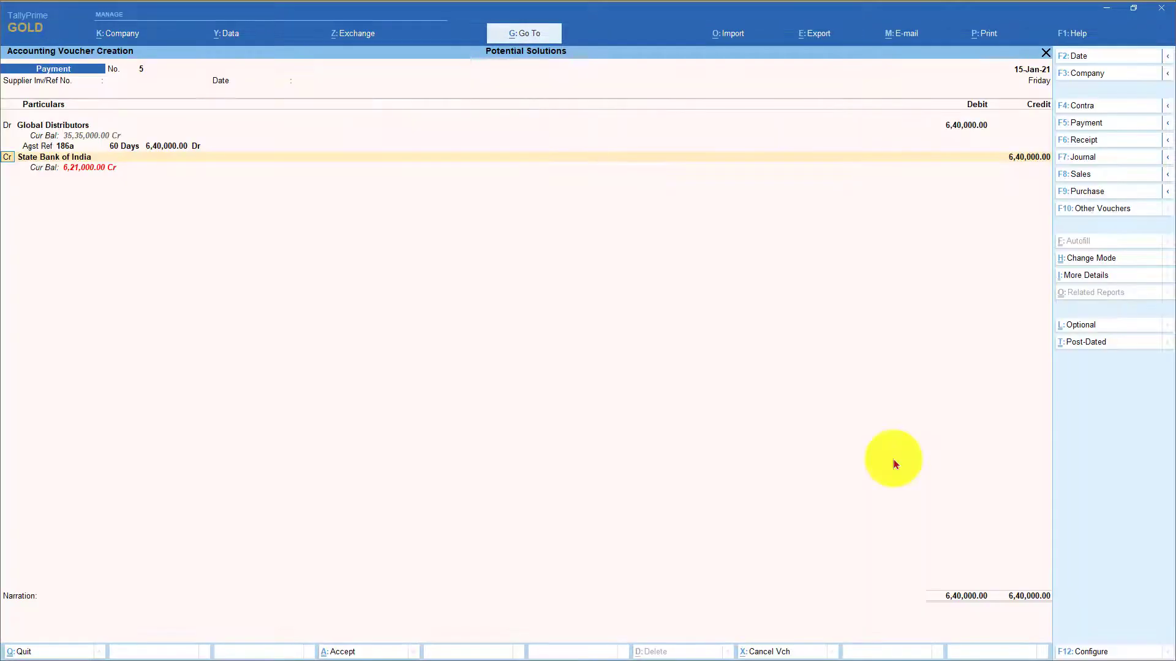
# Replace the credit ledger with HDFC A/c
pyautogui.press('Return')
pyautogui.write('h')
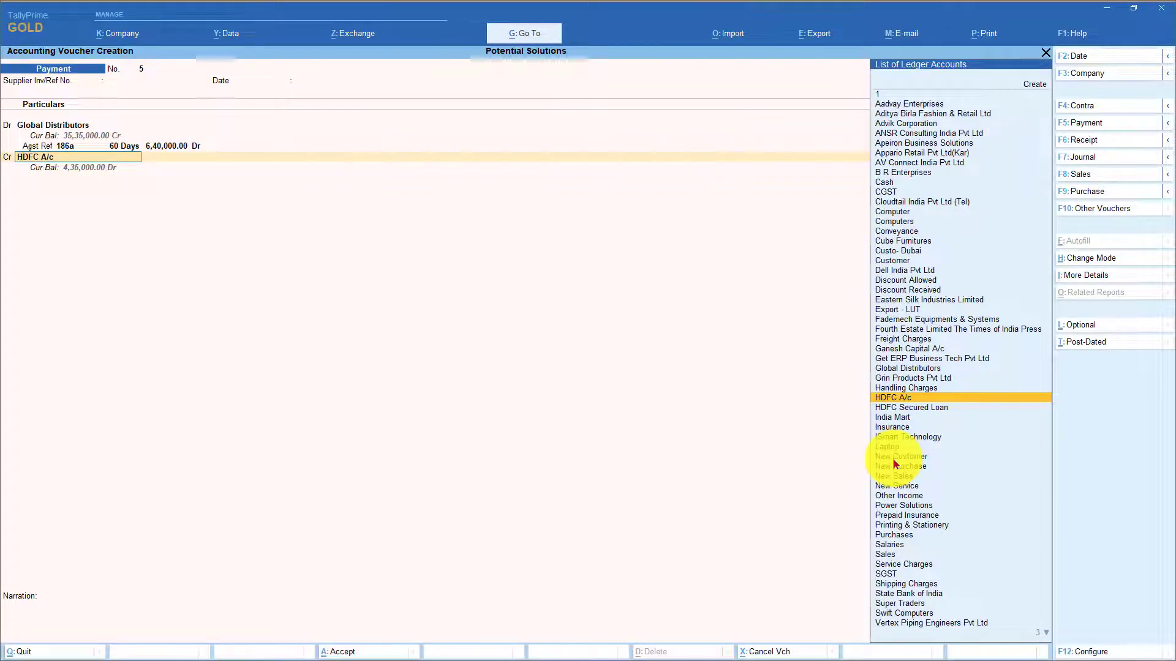
pyautogui.press('Return')
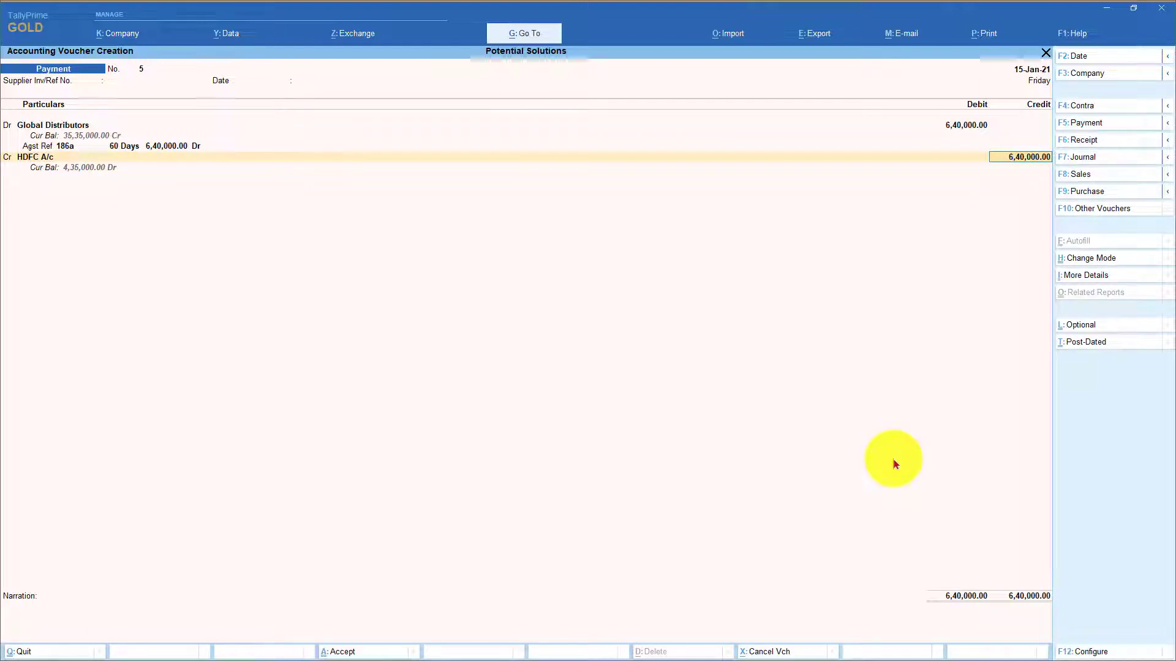
# Accept the 6,40,000.00 credit and its bank allocation as a Cheque crossed A/c Payee
pyautogui.press('Return')
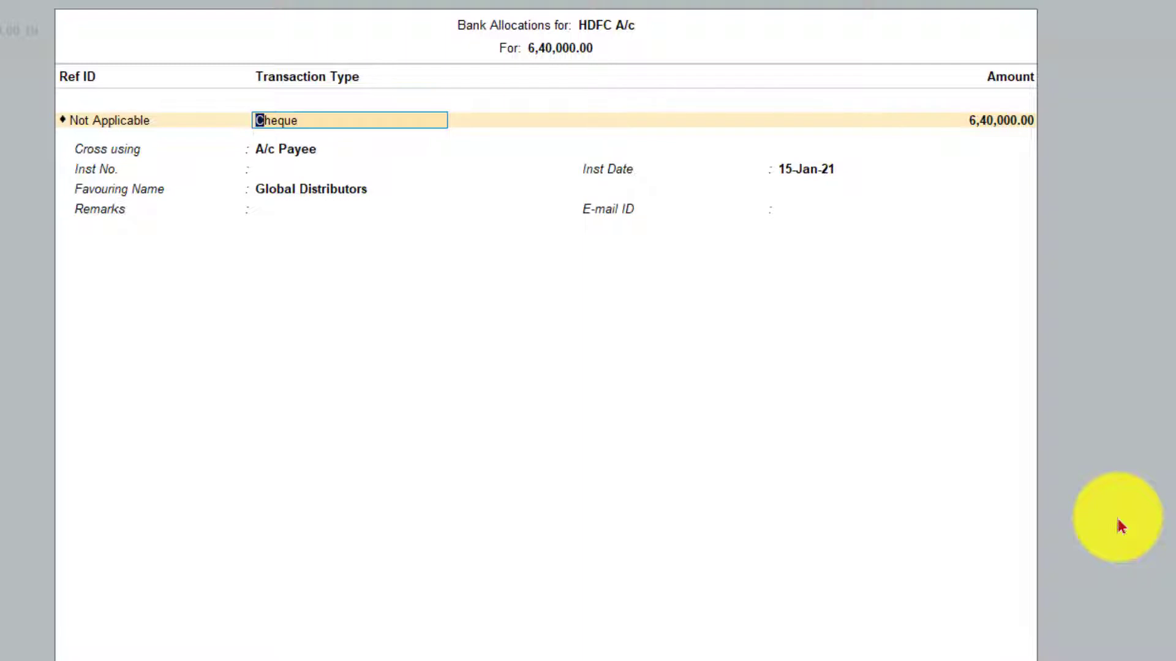
pyautogui.press('Return')
pyautogui.press('Return')
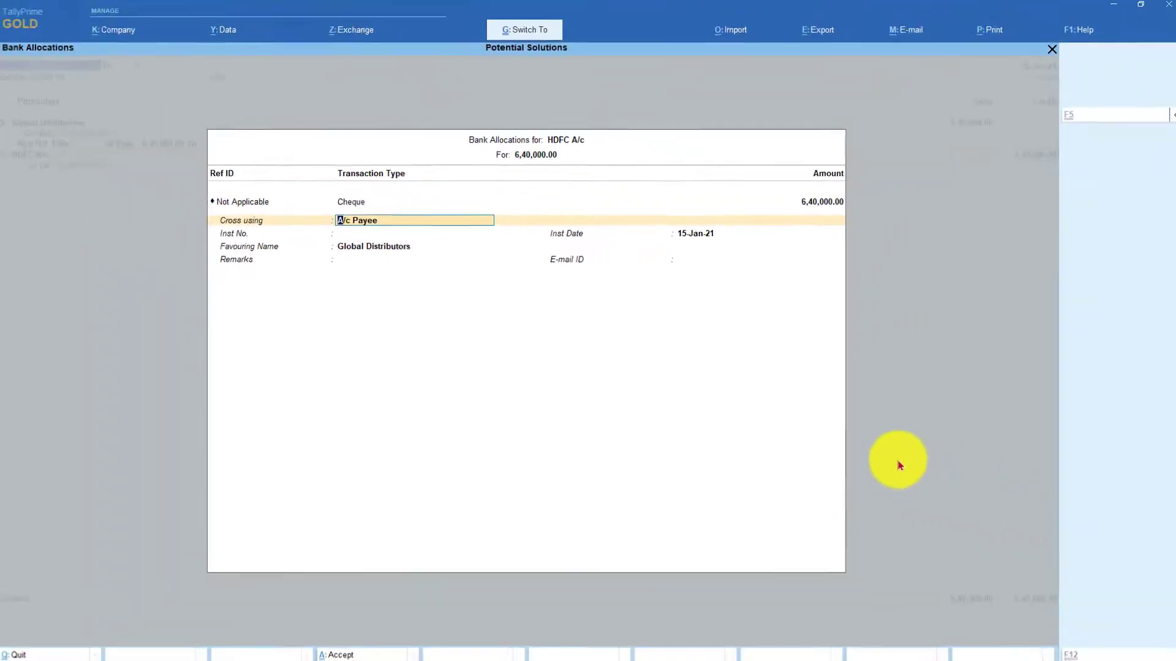
pyautogui.hotkey('ctrl', 'a')
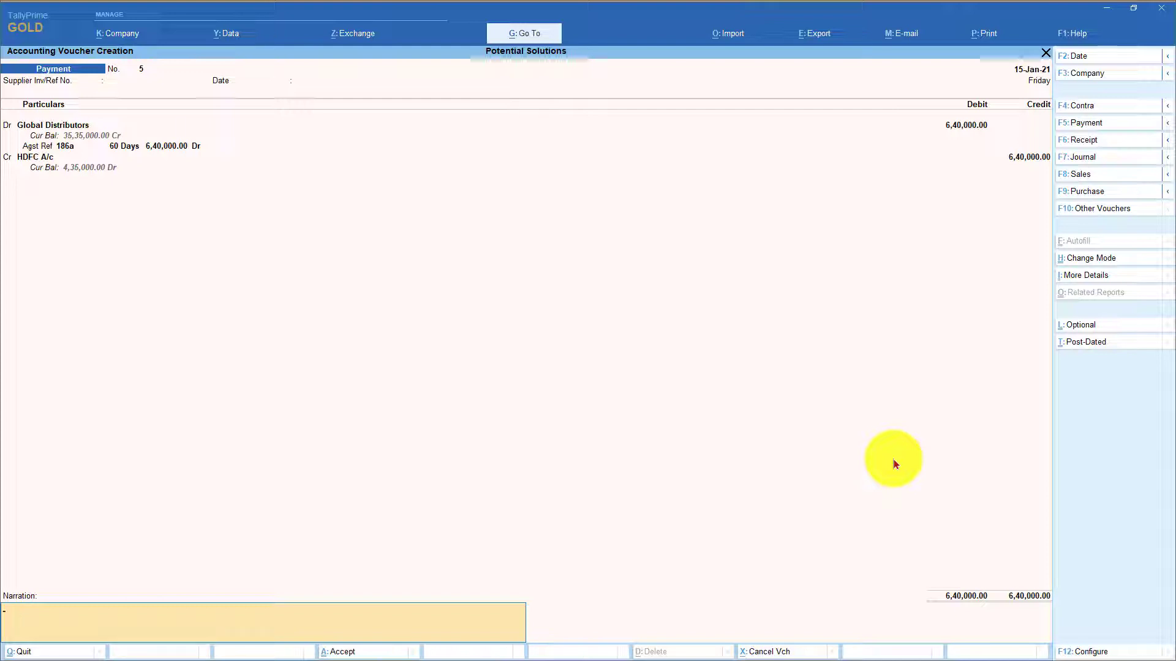
# Set Use default Bank Allocations to Yes in the voucher configuration and accept it
pyautogui.press('F12')
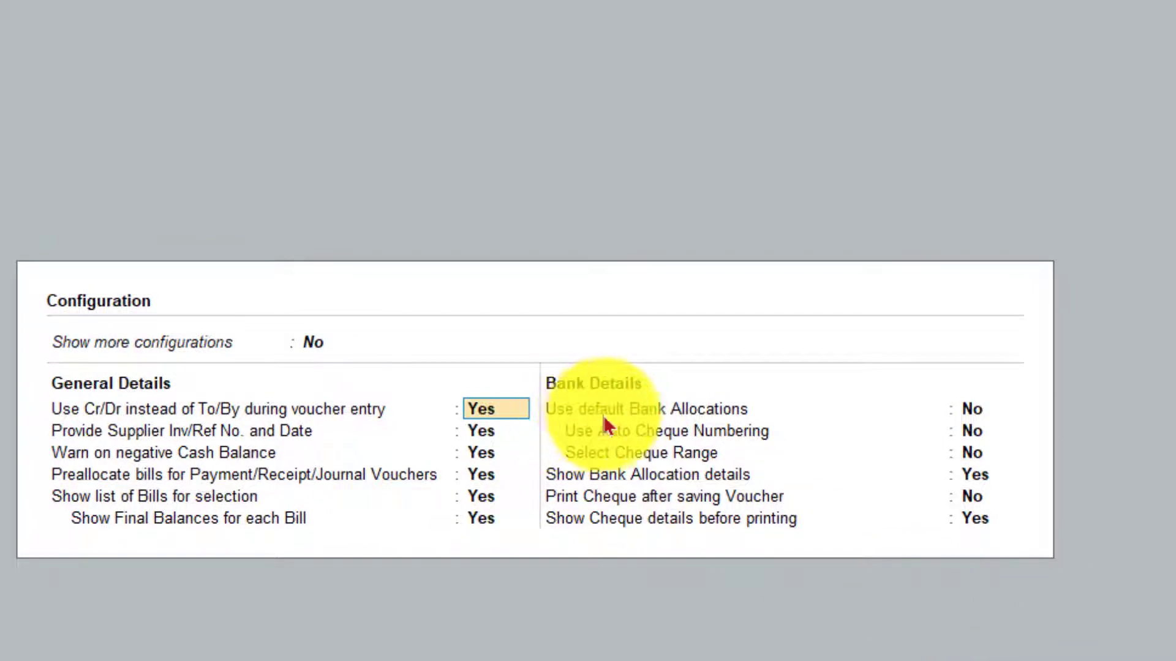
pyautogui.click(972, 410)
pyautogui.write('y')
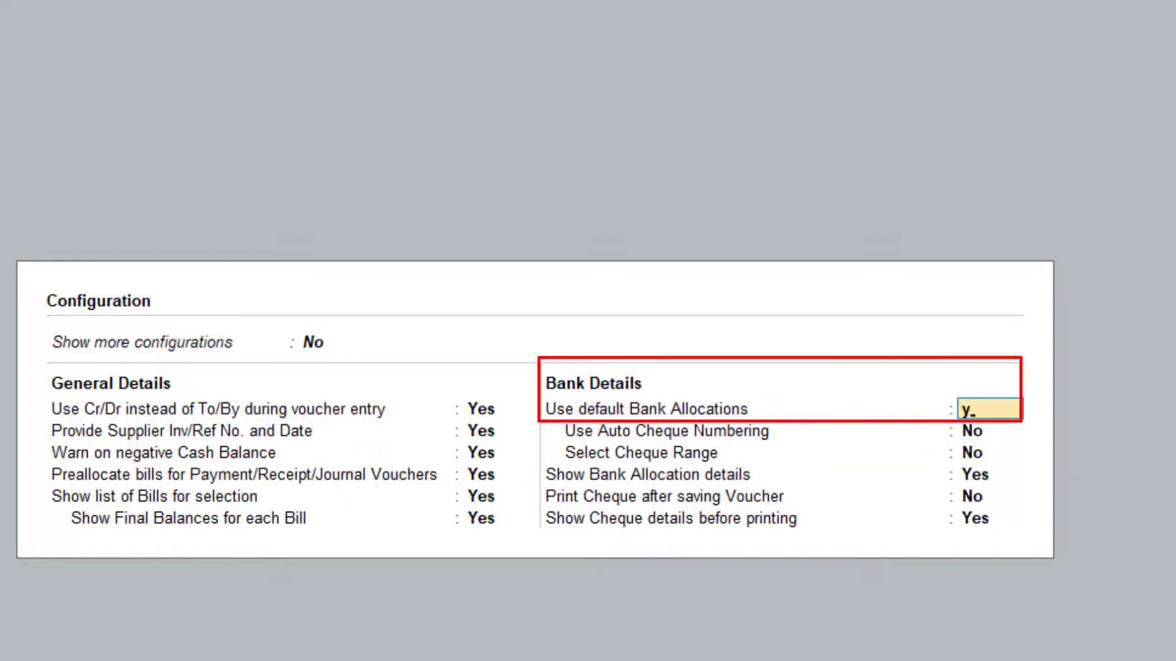
pyautogui.press('Return')
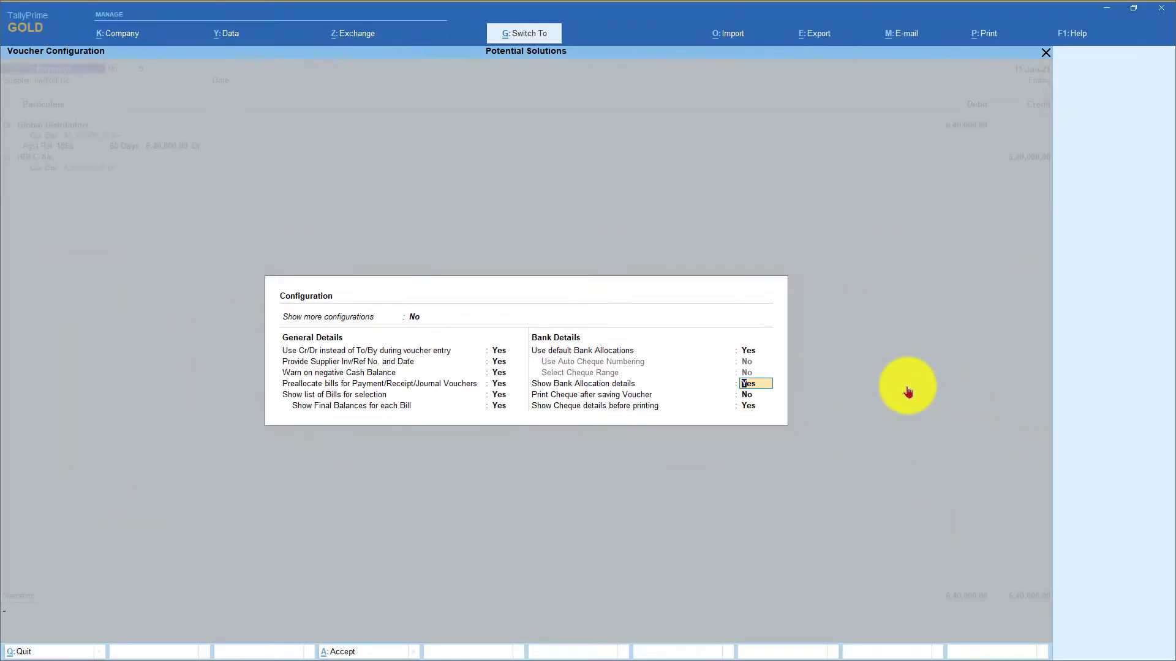
pyautogui.hotkey('ctrl', 'a')
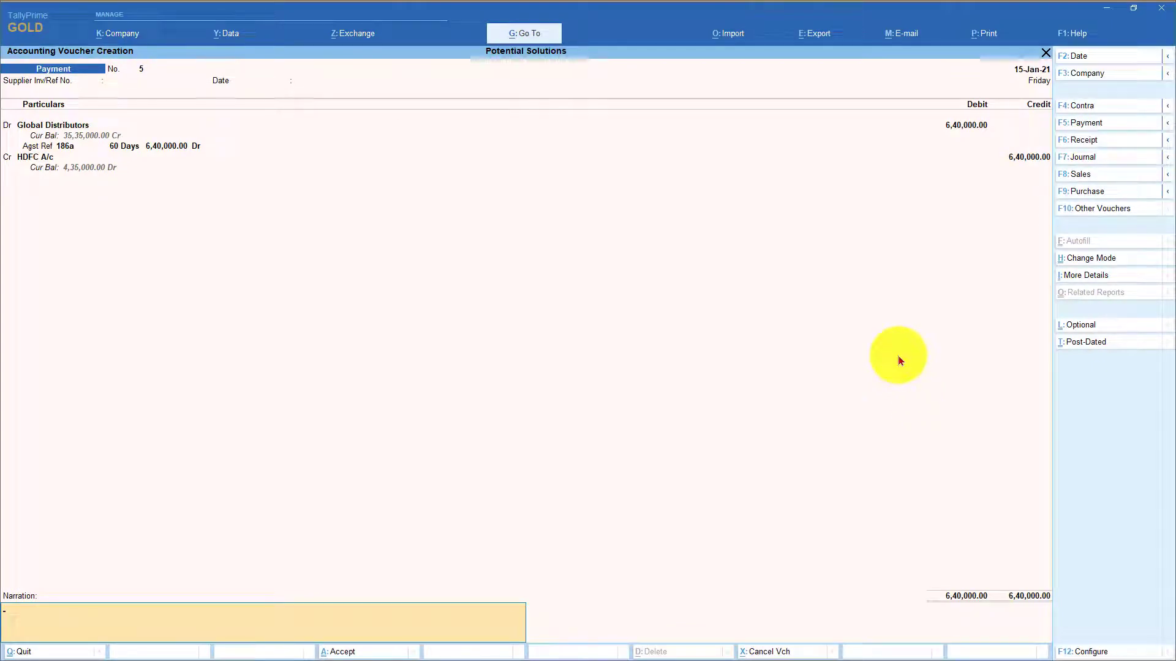
# Go back to the HDFC A/c credit amount and re-accept it to test the default bank allocation, returning to the amount
pyautogui.press('BackSpace')
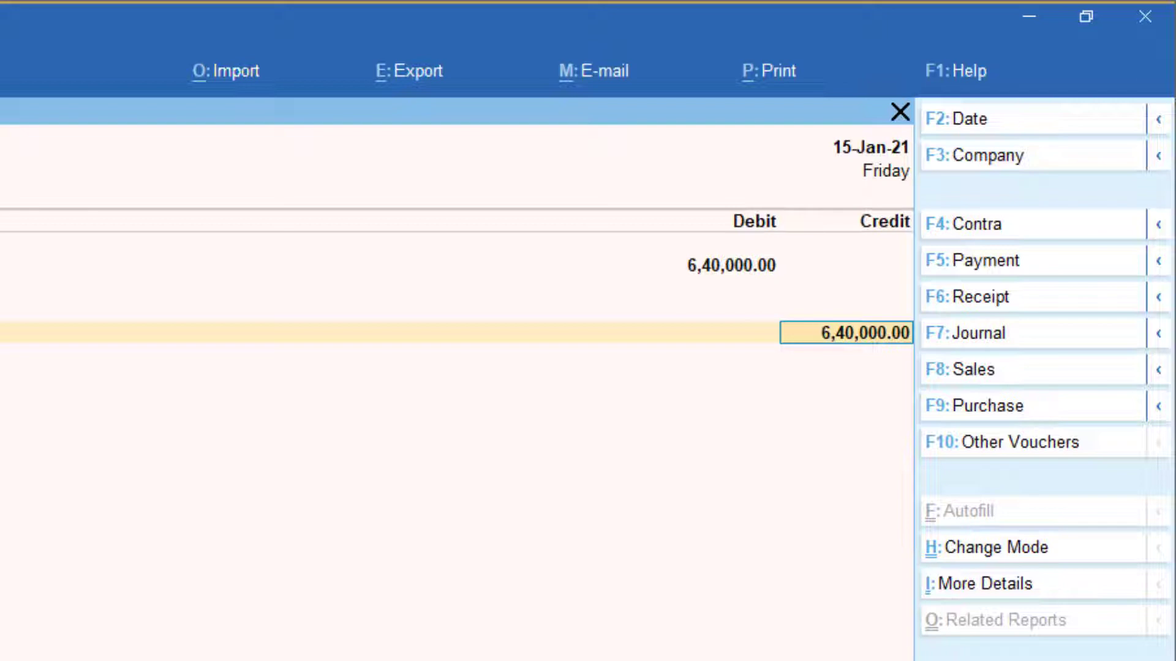
pyautogui.press('Return')
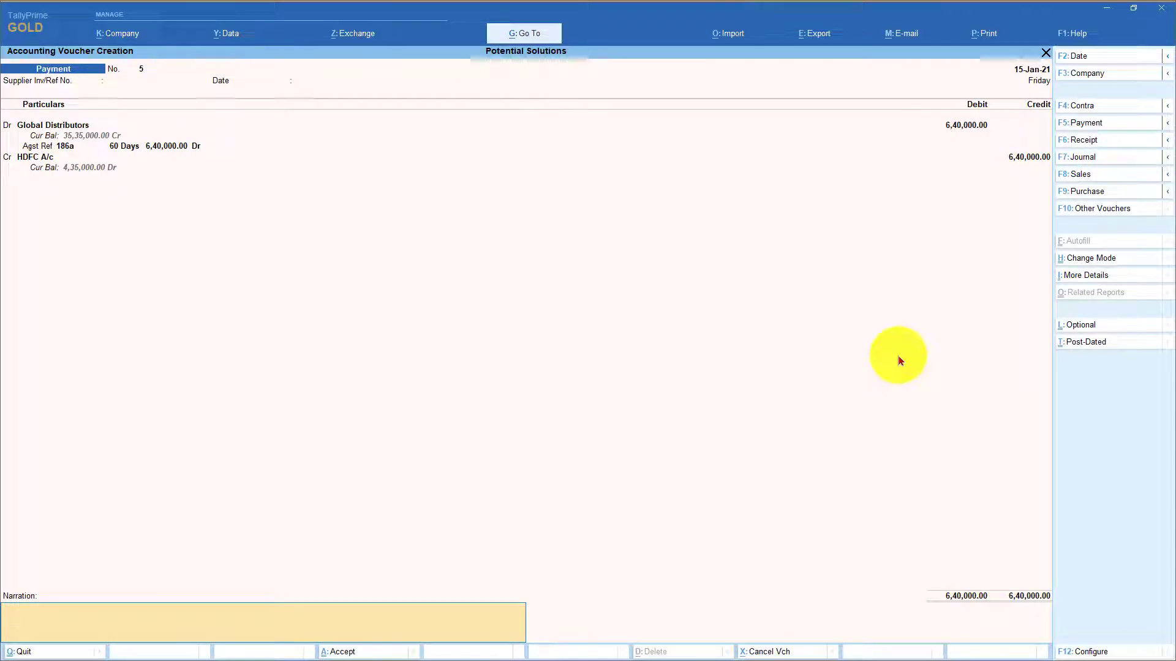
pyautogui.press('BackSpace')
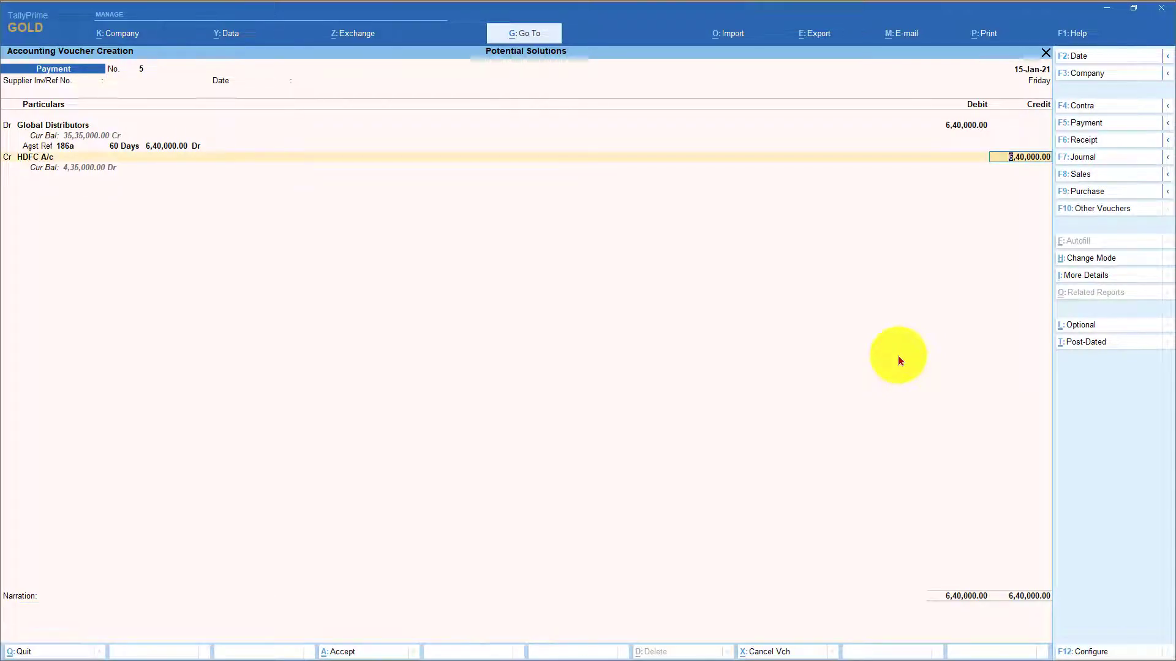
# Set Use default Bank Allocations to No in the voucher configuration, and open and close the HDFC A/c bank allocation details
pyautogui.press('F12')
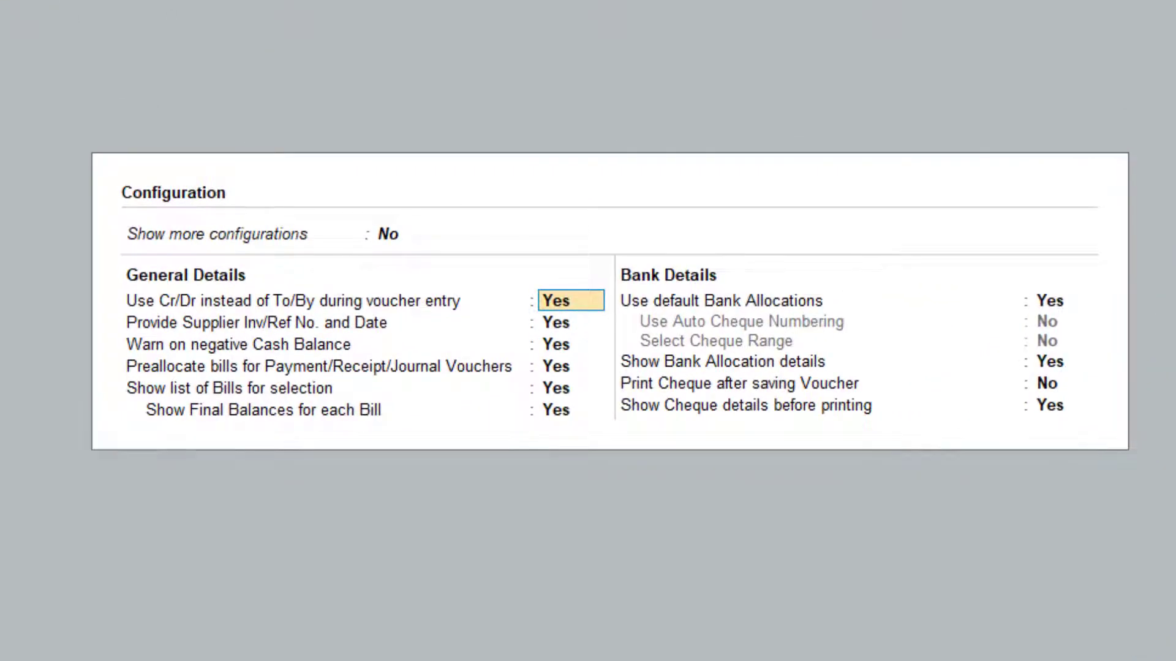
pyautogui.click(1017, 306)
pyautogui.write('n')
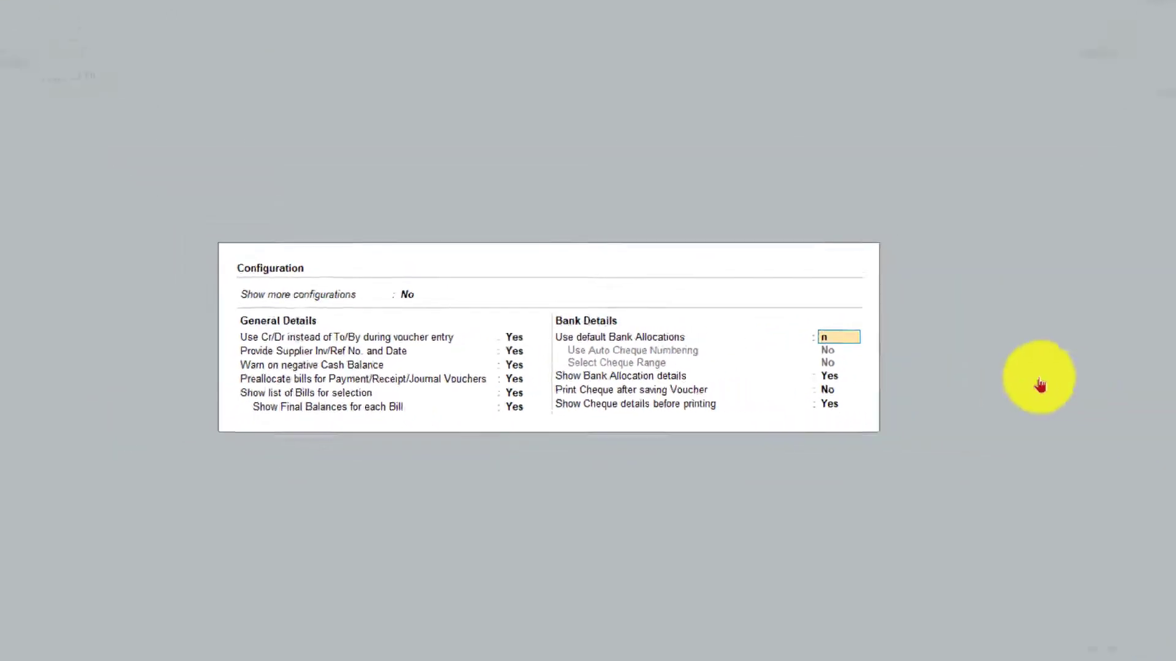
pyautogui.press('Return')
pyautogui.hotkey('ctrl', 'a')
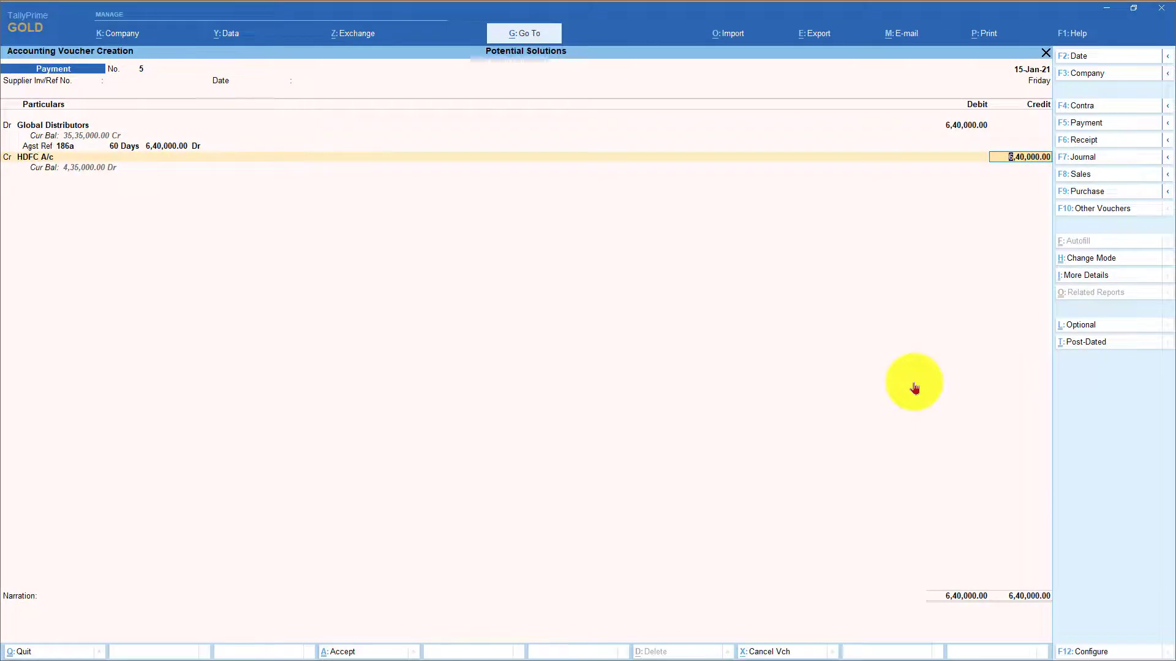
pyautogui.press('Return')
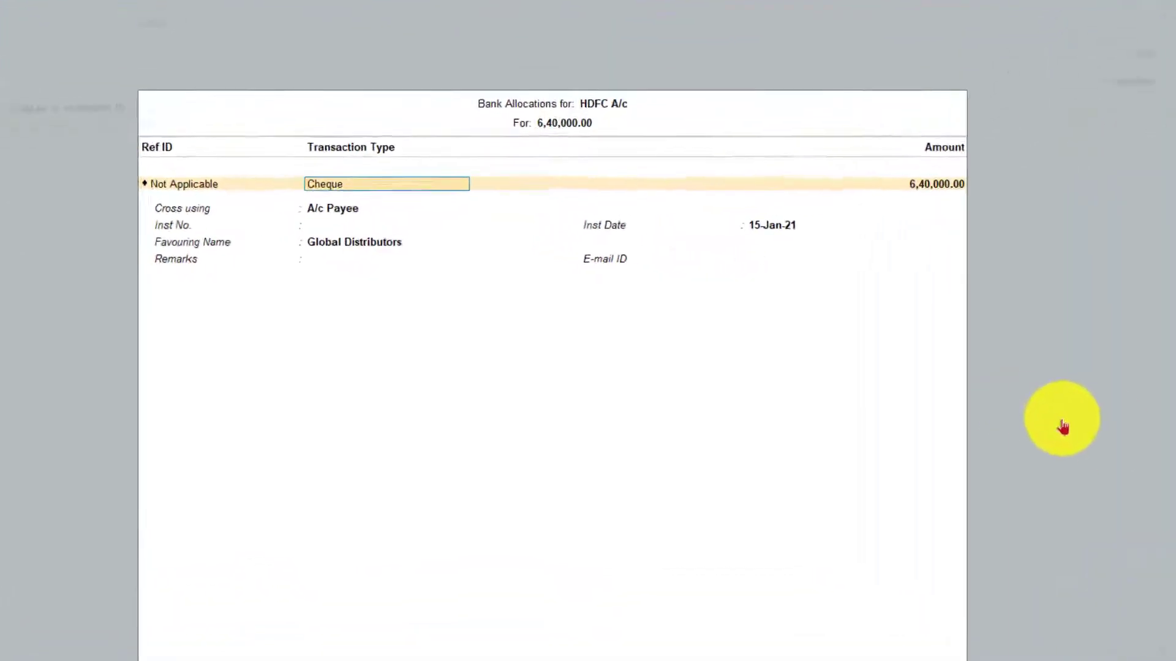
pyautogui.hotkey('ctrl', 'a')
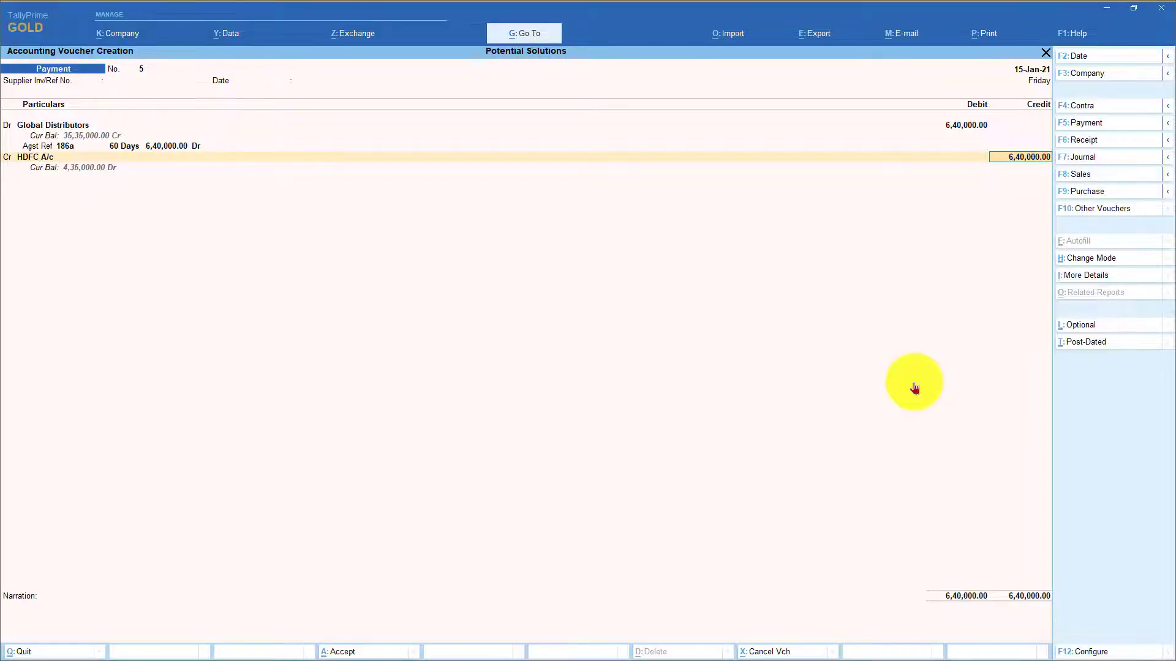
# Switch Use default Bank Allocations back to Yes in the voucher configuration and accept the change
pyautogui.press('F12')
pyautogui.click(749, 351)
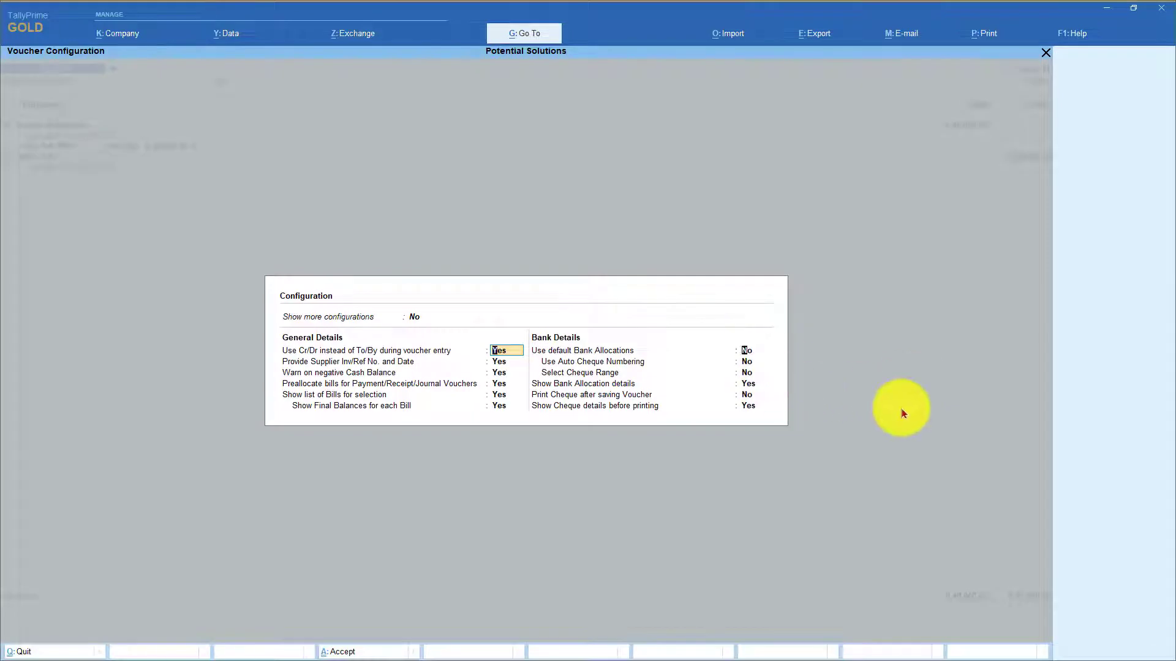
pyautogui.press('y')
pyautogui.hotkey('ctrl', 'a')
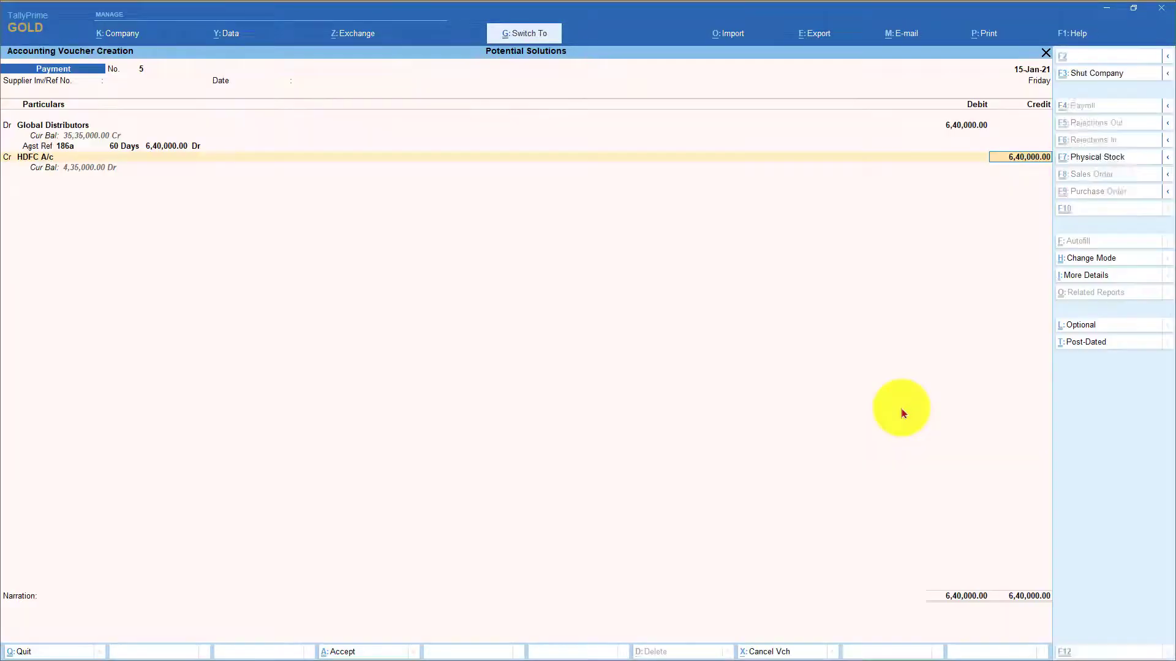
# Re-accept the HDFC A/c credit amount, review the voucher configuration, and save the payment voucher with a blank narration
pyautogui.press('Return')
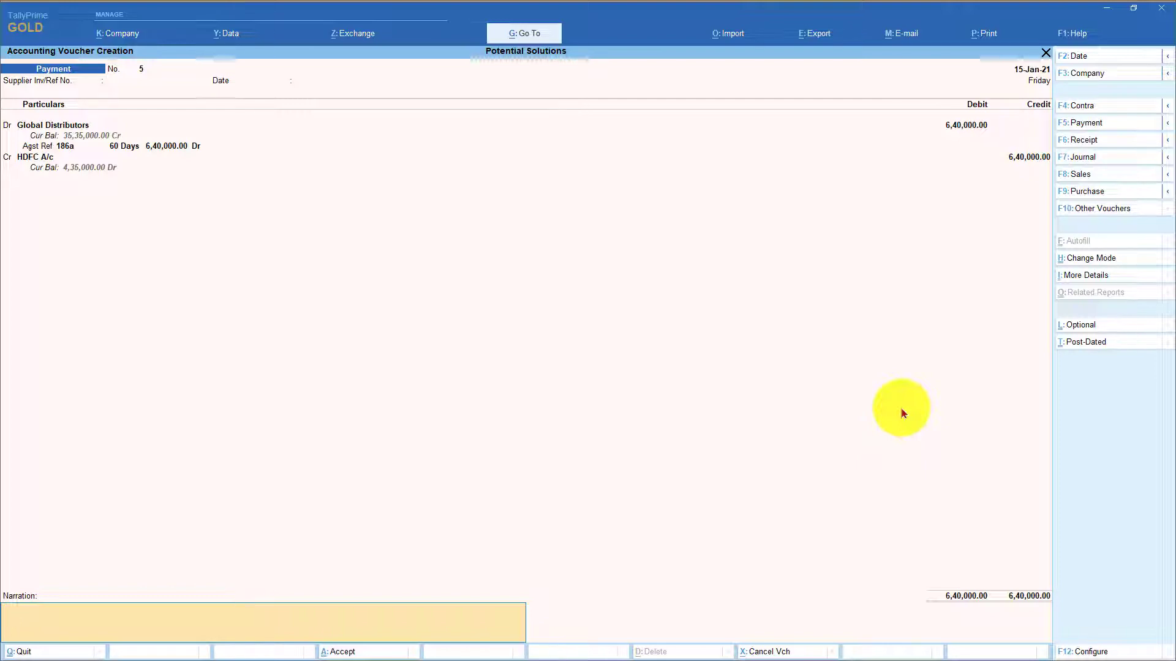
pyautogui.press('F12')
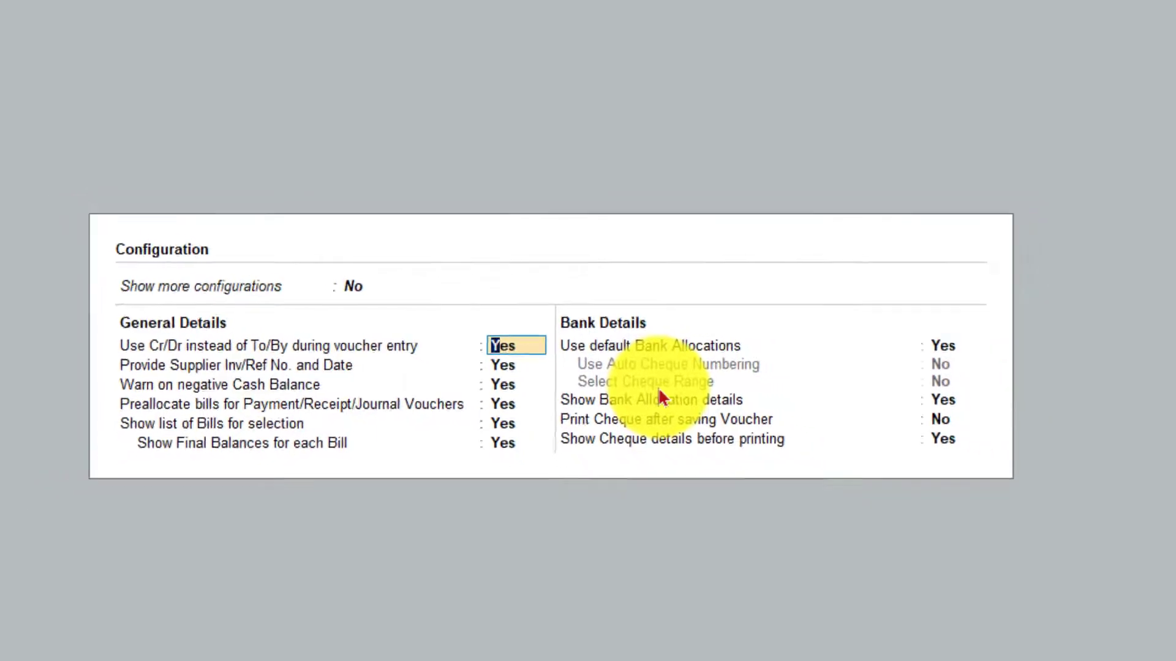
pyautogui.press('Escape')
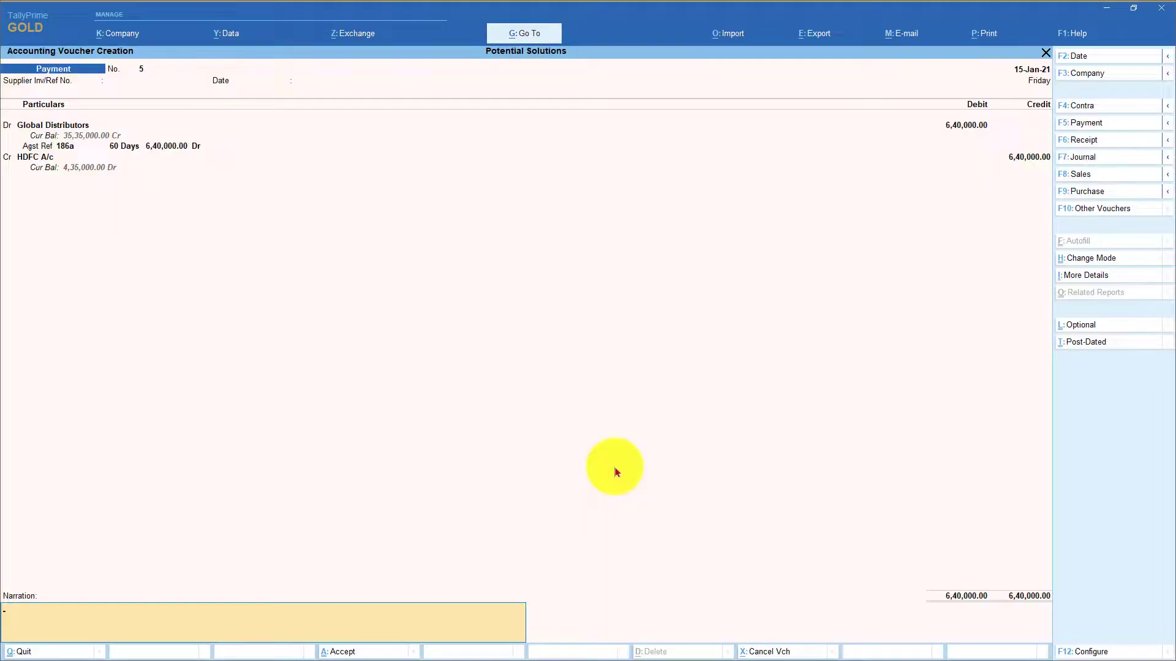
pyautogui.press('Return')
pyautogui.press('Return')
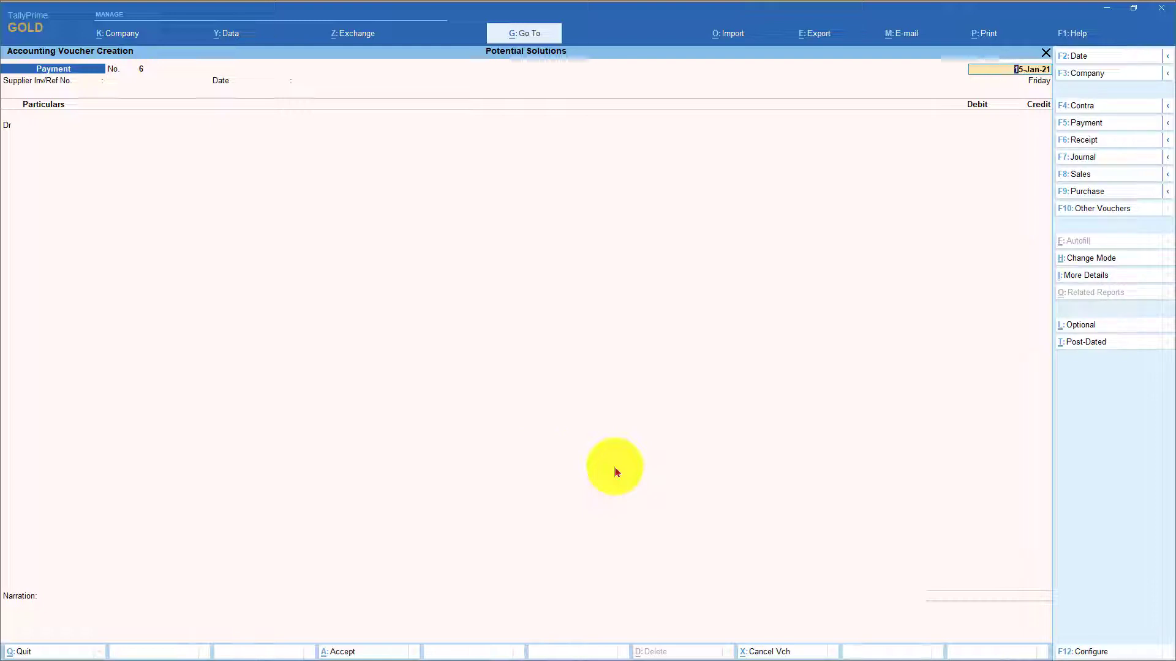
# Set Show more configurations to Yes in the voucher configuration of the new payment voucher and accept it
pyautogui.press('F12')
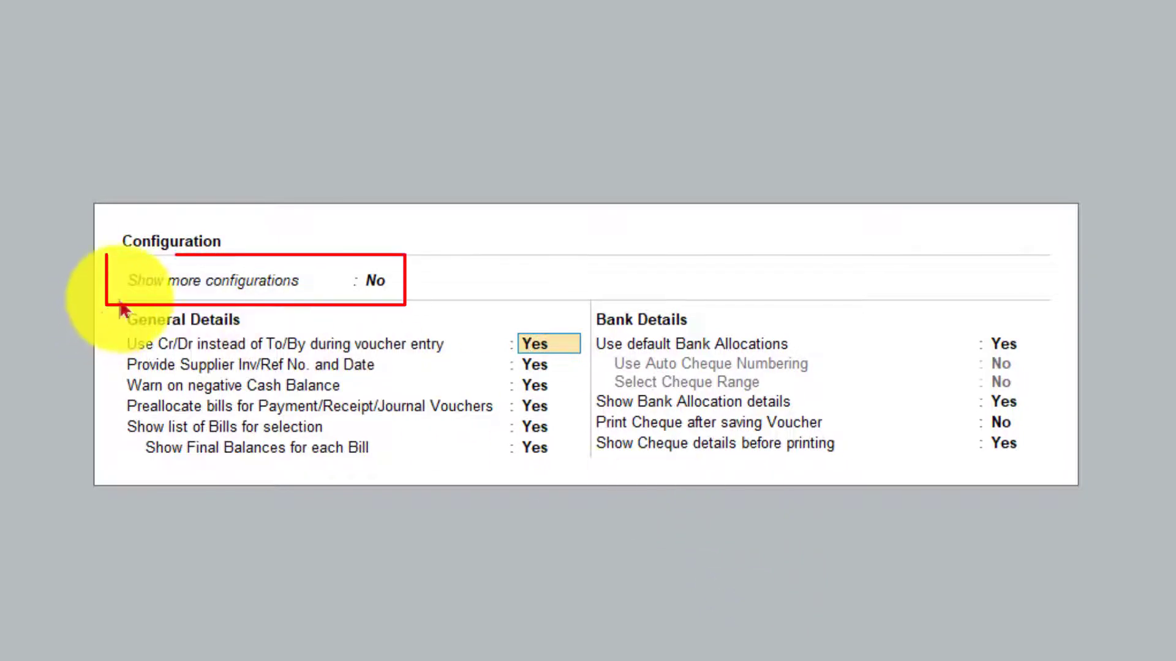
pyautogui.click(381, 285)
pyautogui.write('y')
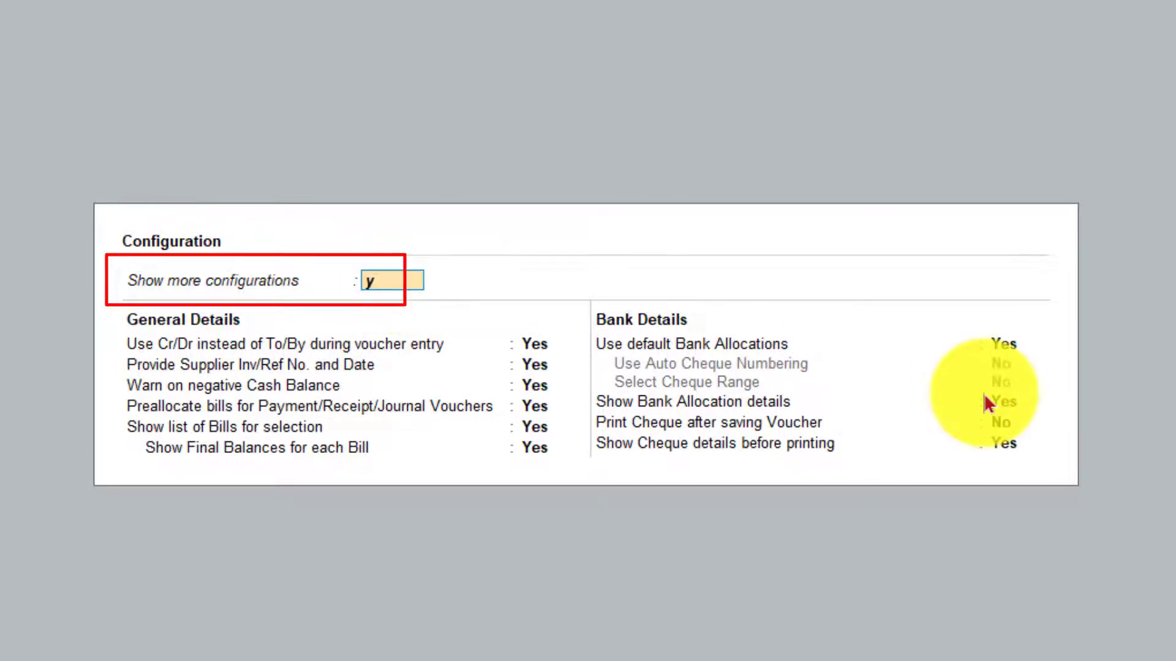
pyautogui.press('Return')
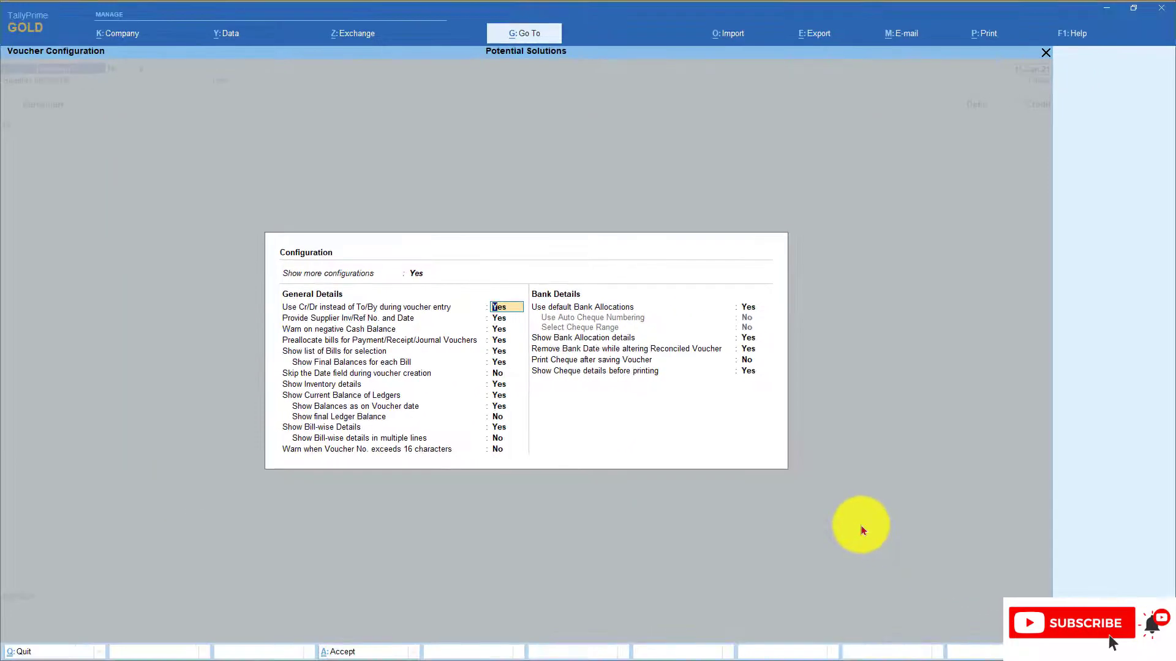
pyautogui.hotkey('ctrl', 'a')
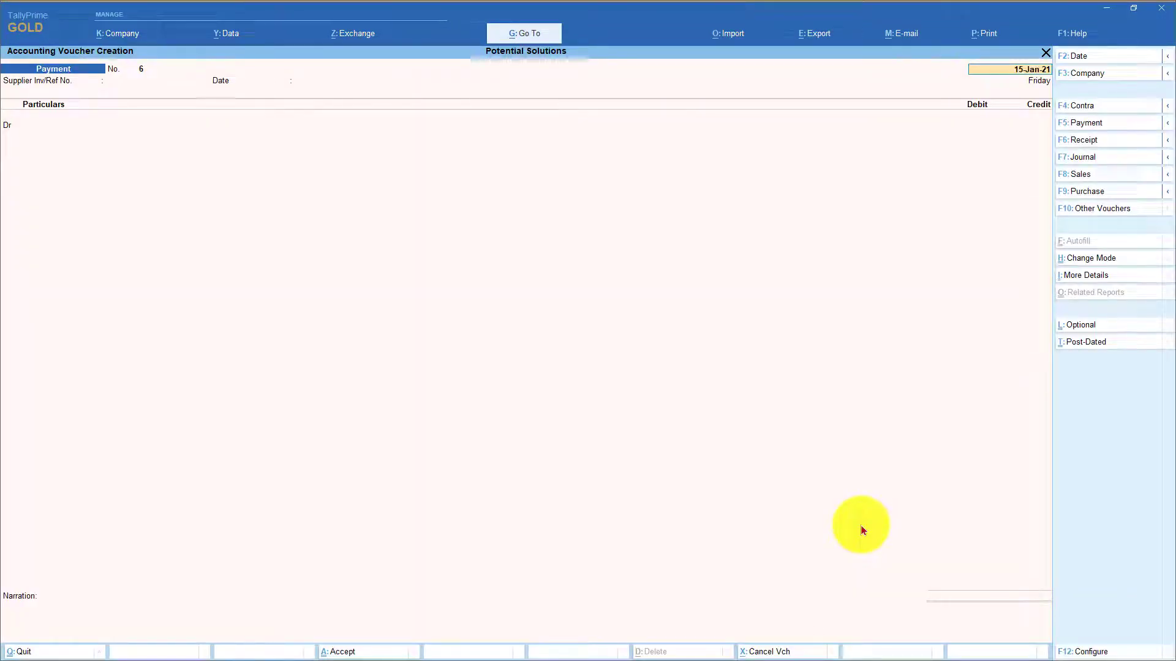
# Quit the blank payment voucher without saving and reopen voucher creation from the Gateway of Tally
pyautogui.press('BackSpace')
pyautogui.press('Escape')
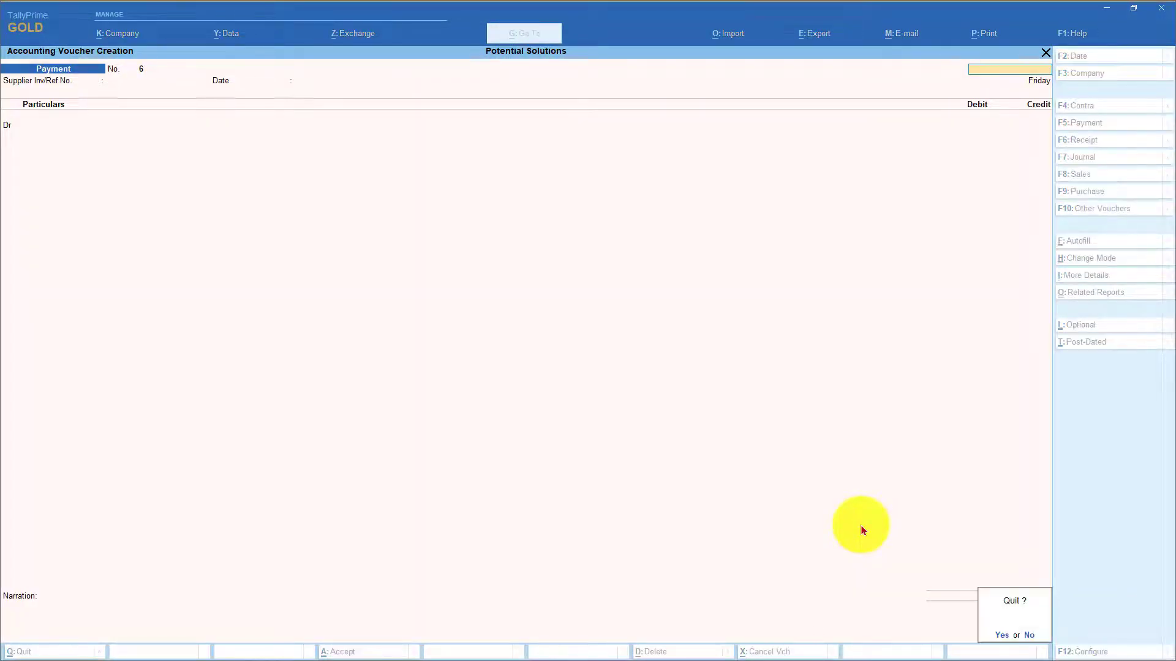
pyautogui.press('Return')
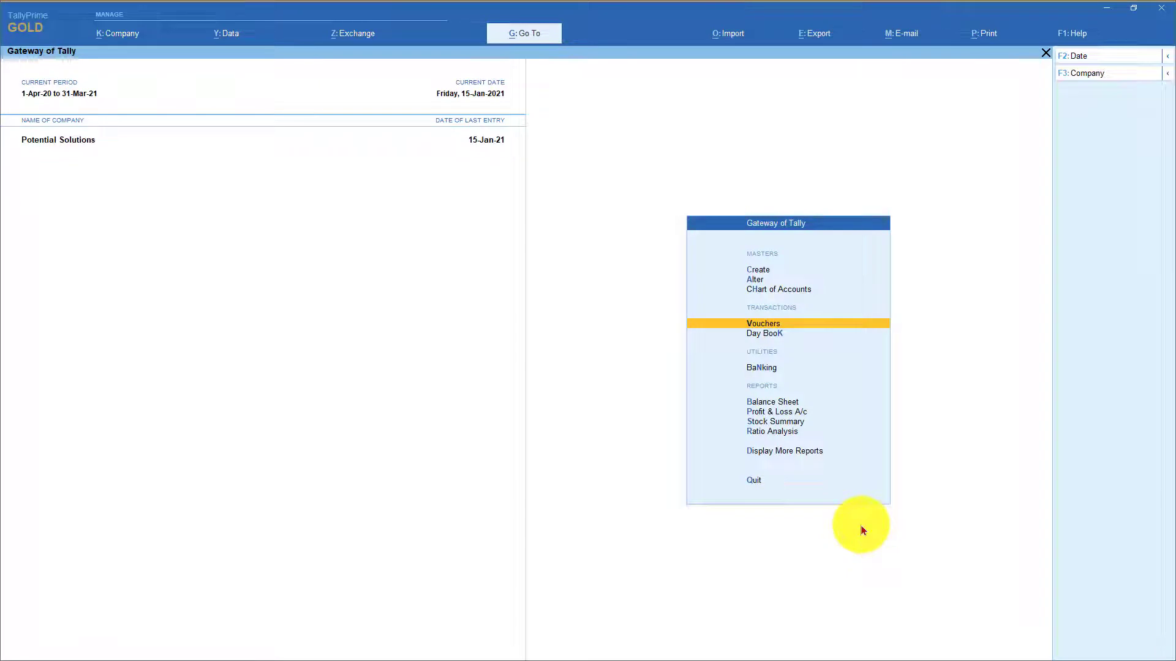
pyautogui.press('Return')
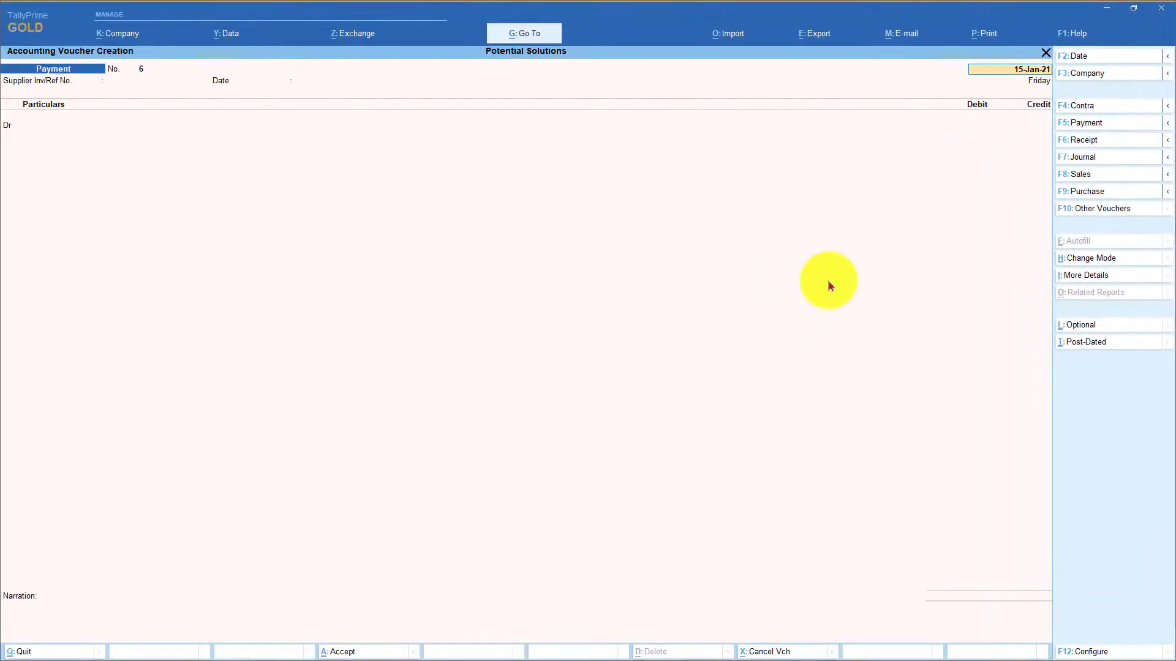
# Set Skip the Date field during voucher creation to Yes in the voucher configuration and accept it
pyautogui.press('F12')
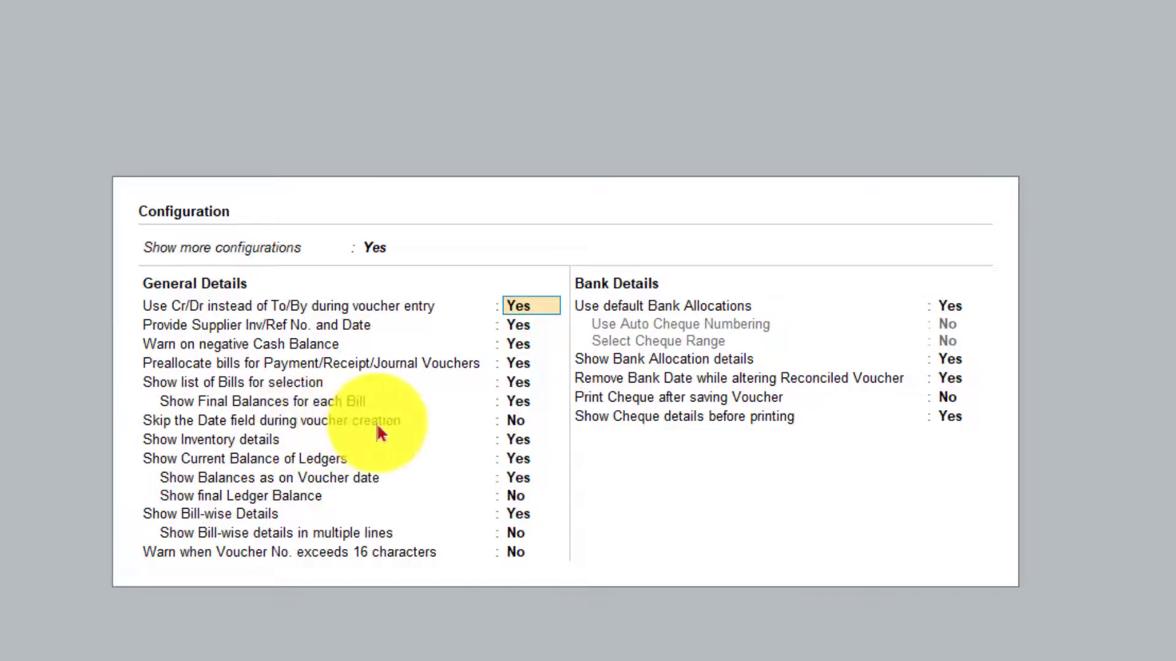
pyautogui.click(515, 421)
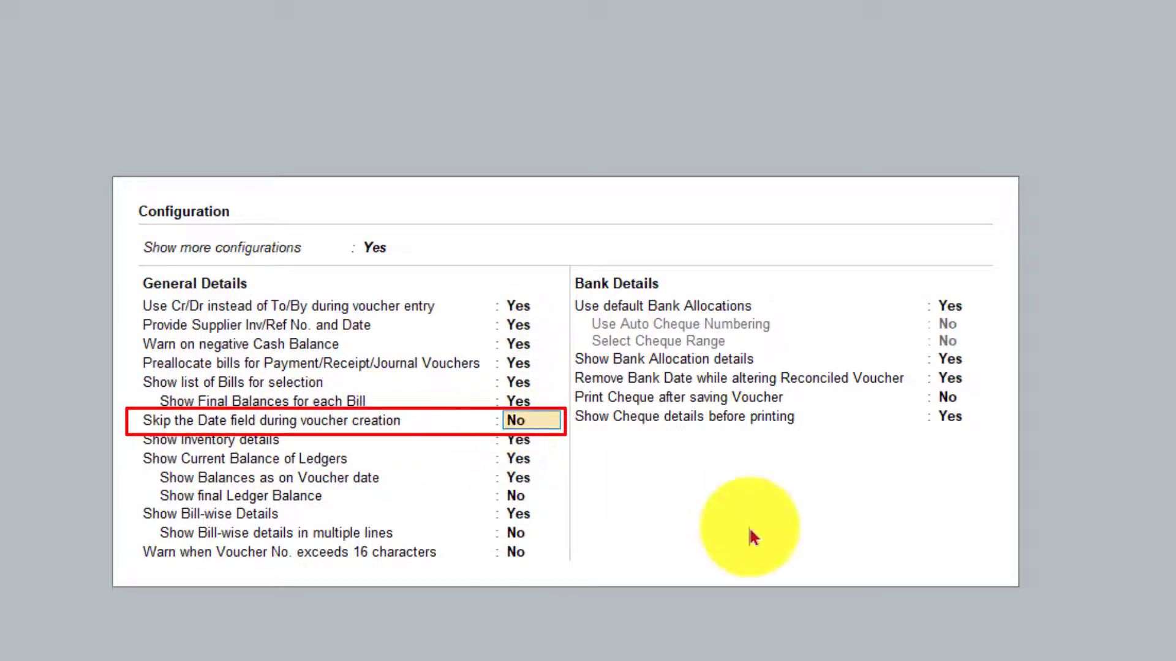
pyautogui.write('y')
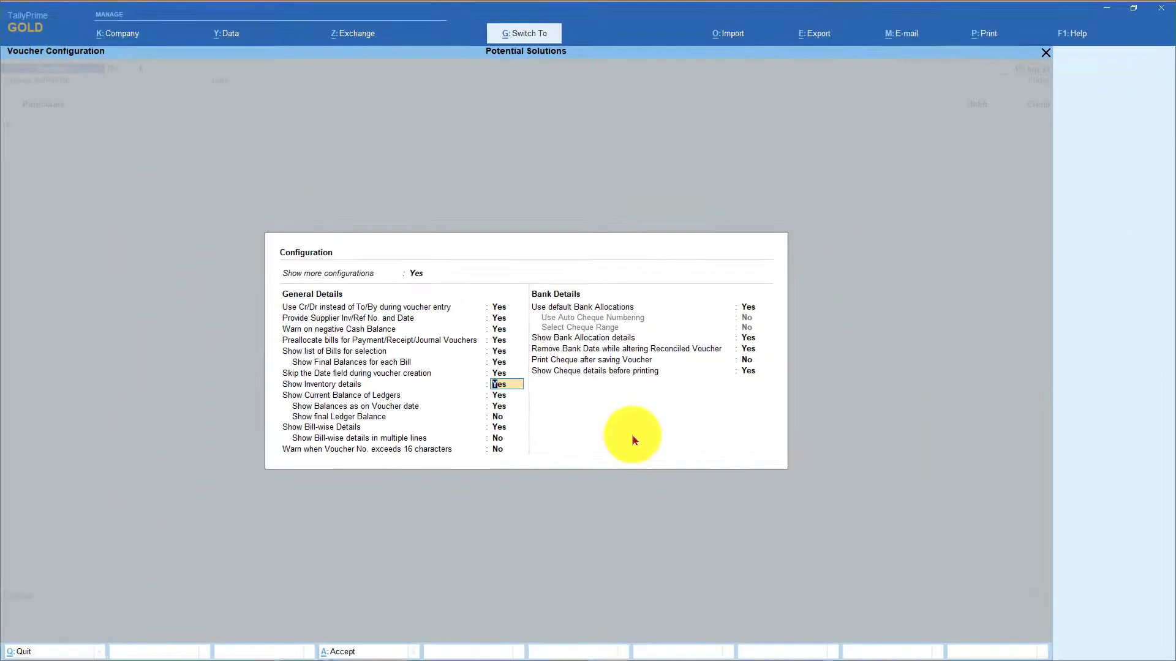
pyautogui.hotkey('ctrl', 'a')
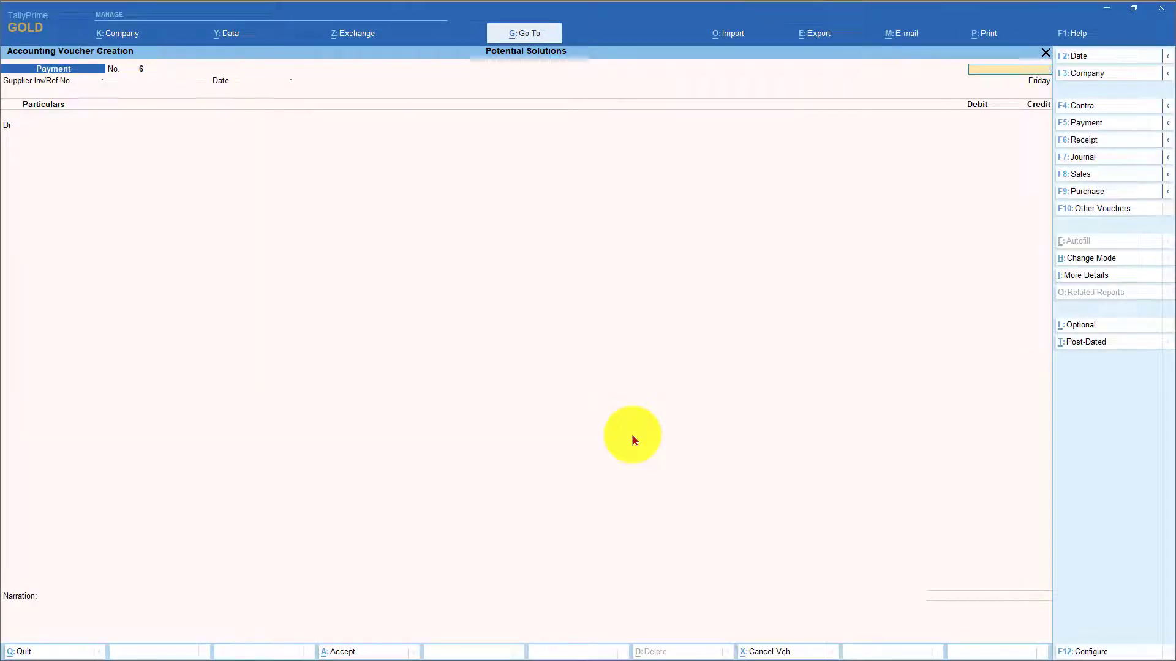
# Quit the blank payment voucher, start voucher creation again from the Gateway of Tally, and review the voucher configuration
pyautogui.press('Escape')
pyautogui.press('y')
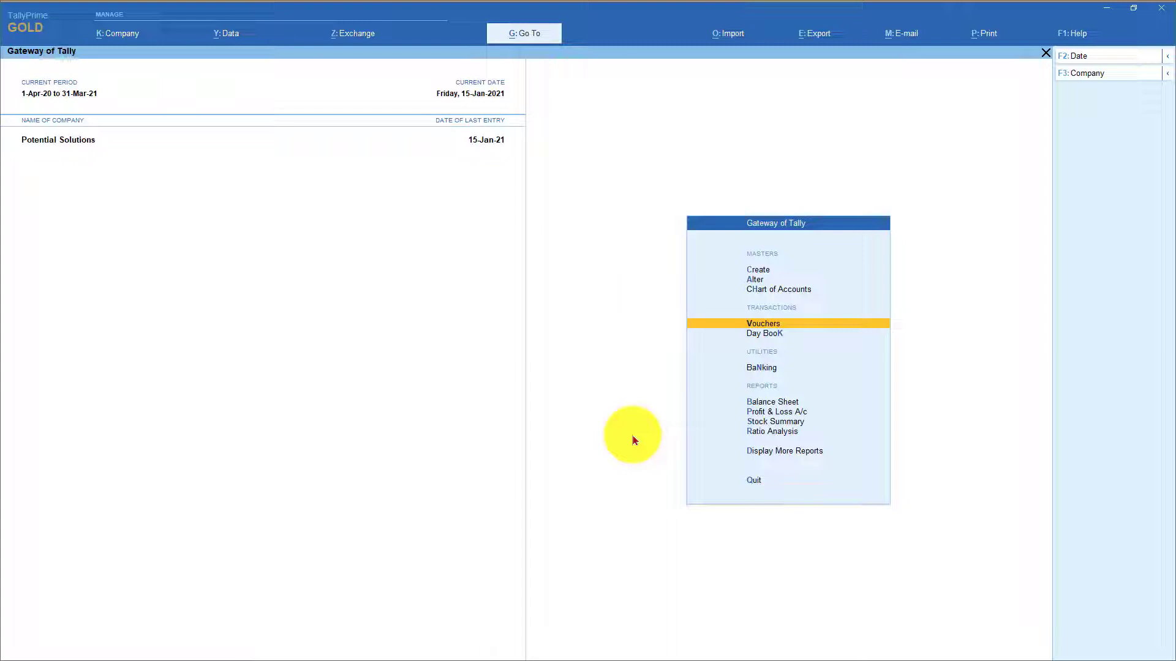
pyautogui.press('Return')
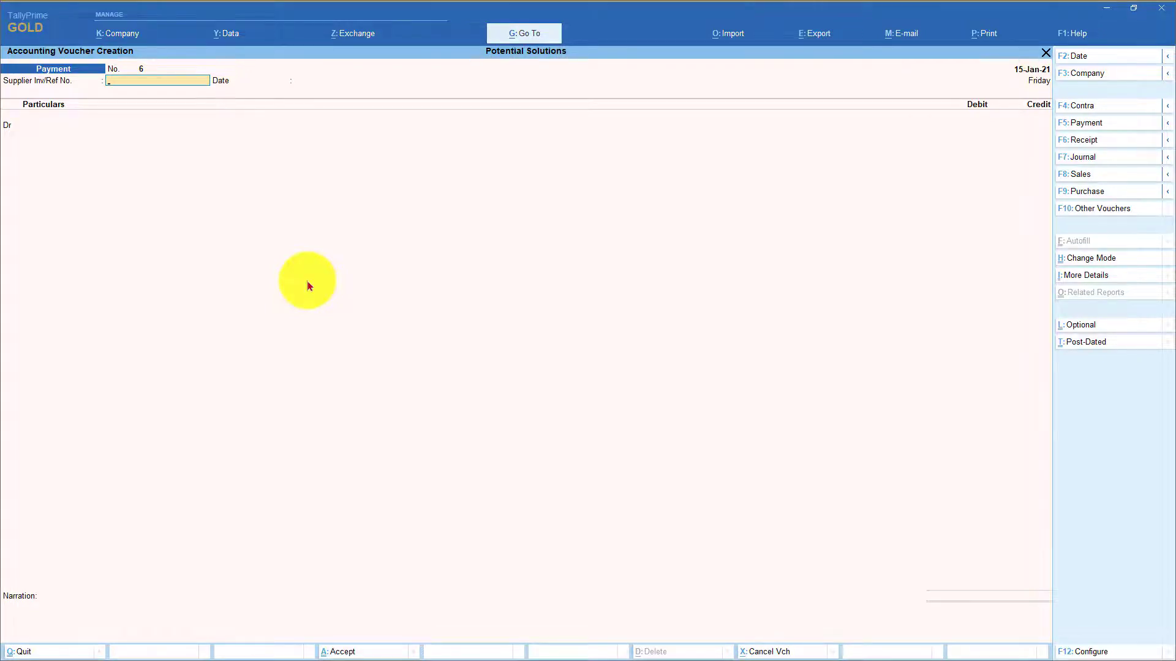
pyautogui.press('F12')
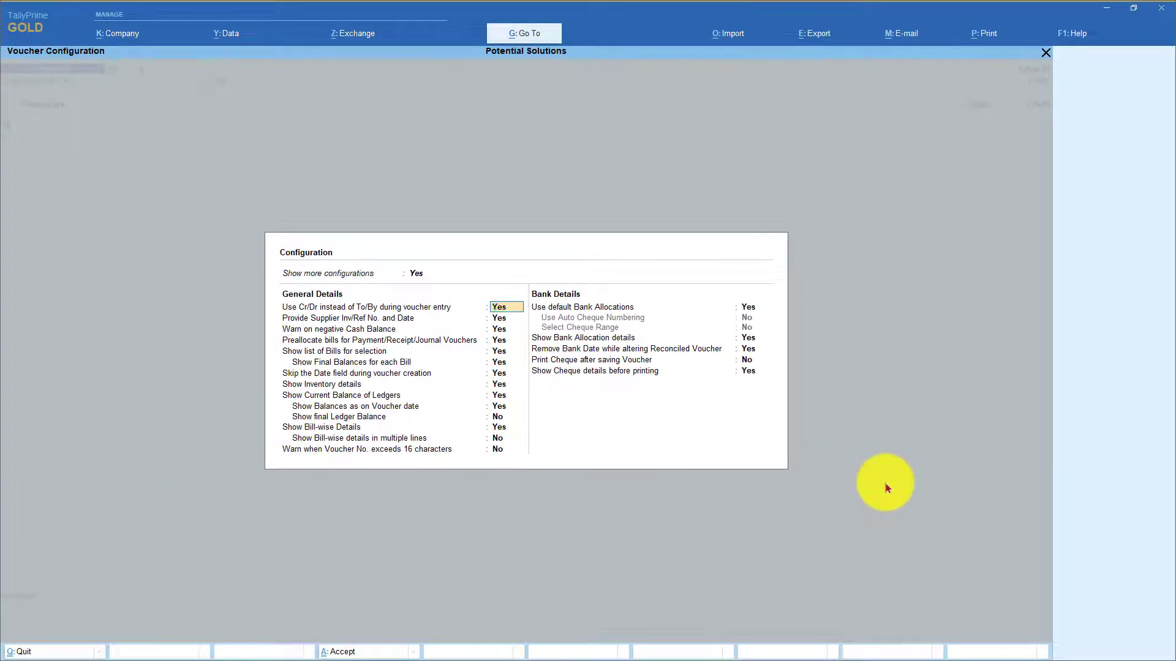
pyautogui.hotkey('ctrl', 'a')
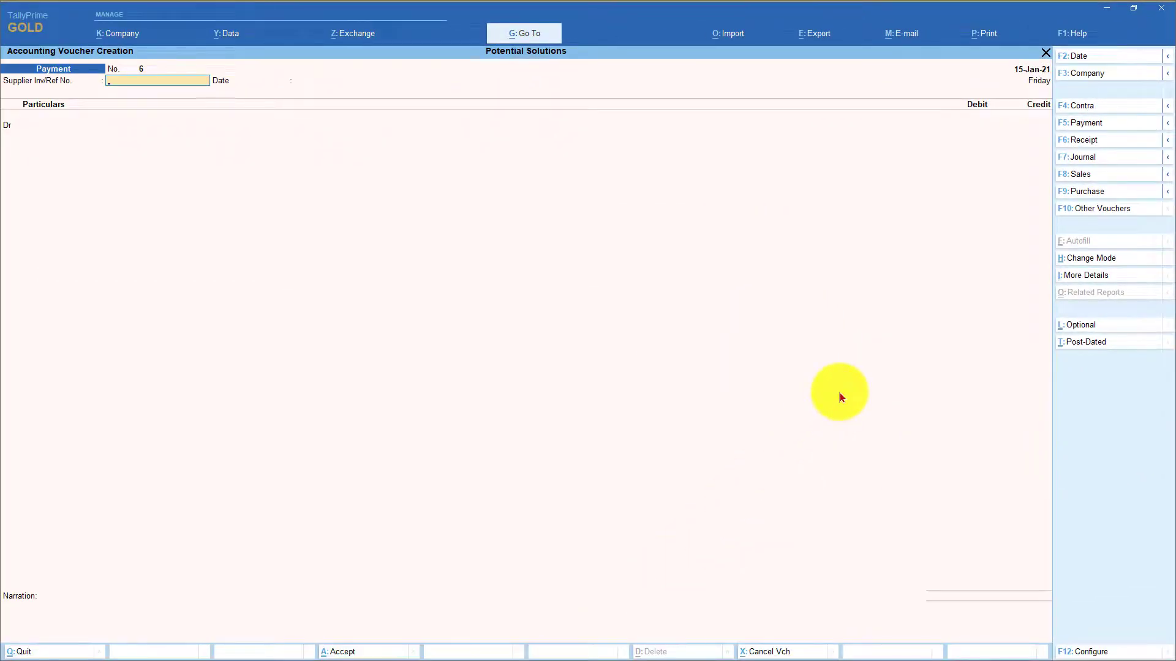
# Set the payment voucher's date to 16-1-2021, and open and close the voucher configuration to check its settings
pyautogui.press('F2')
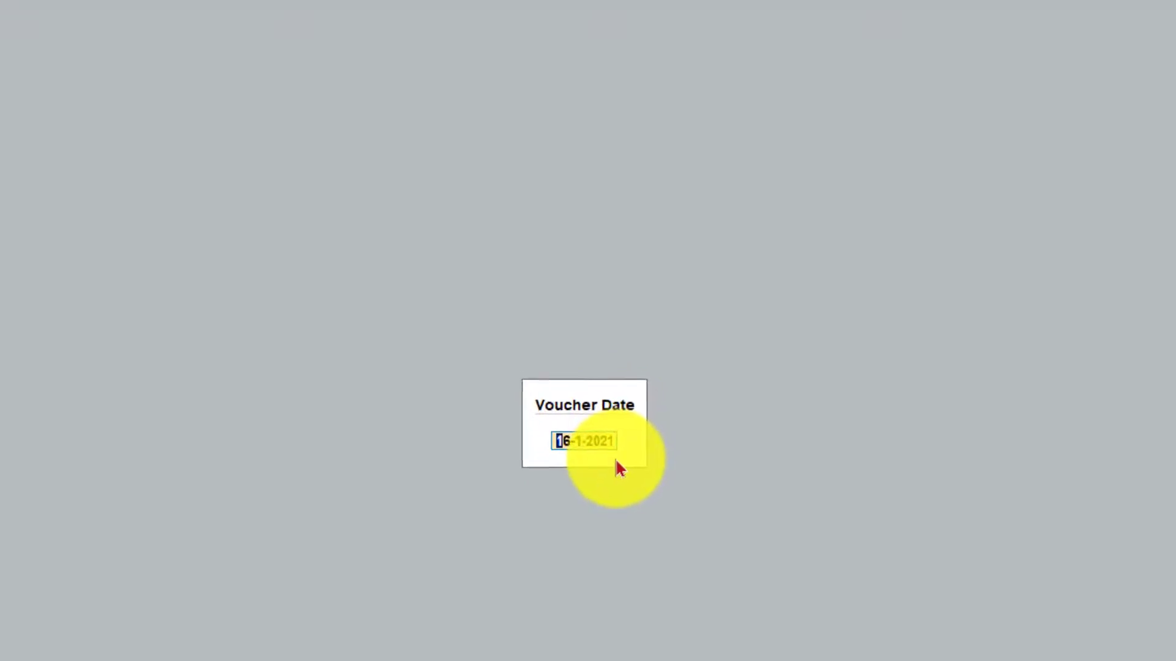
pyautogui.press('Return')
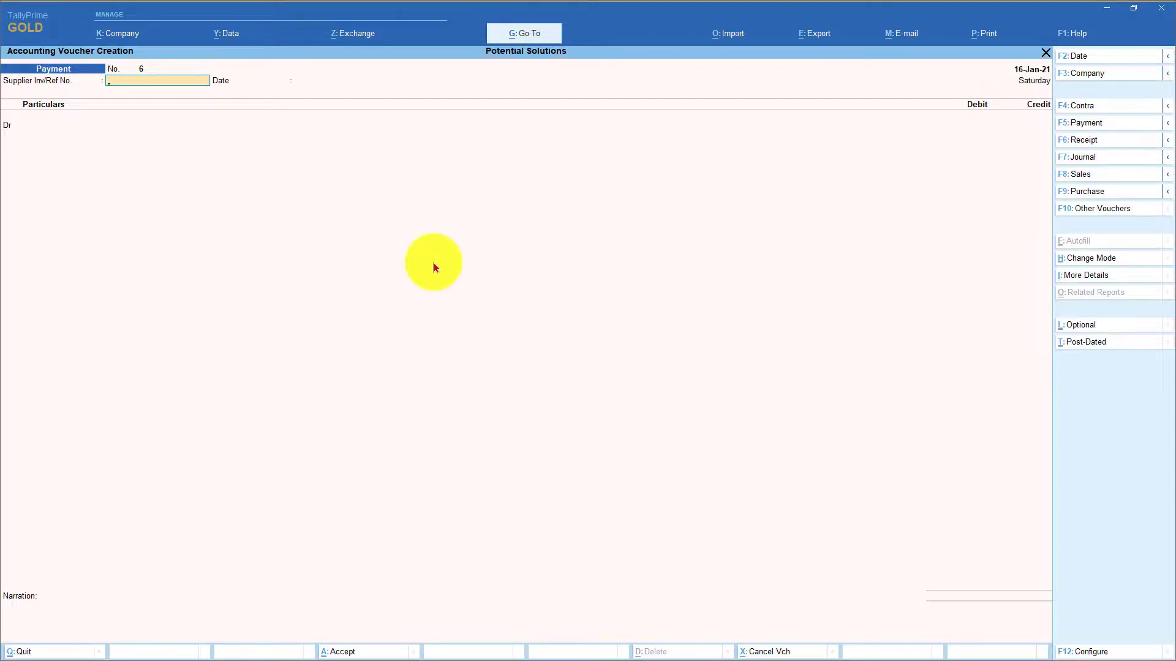
pyautogui.press('F12')
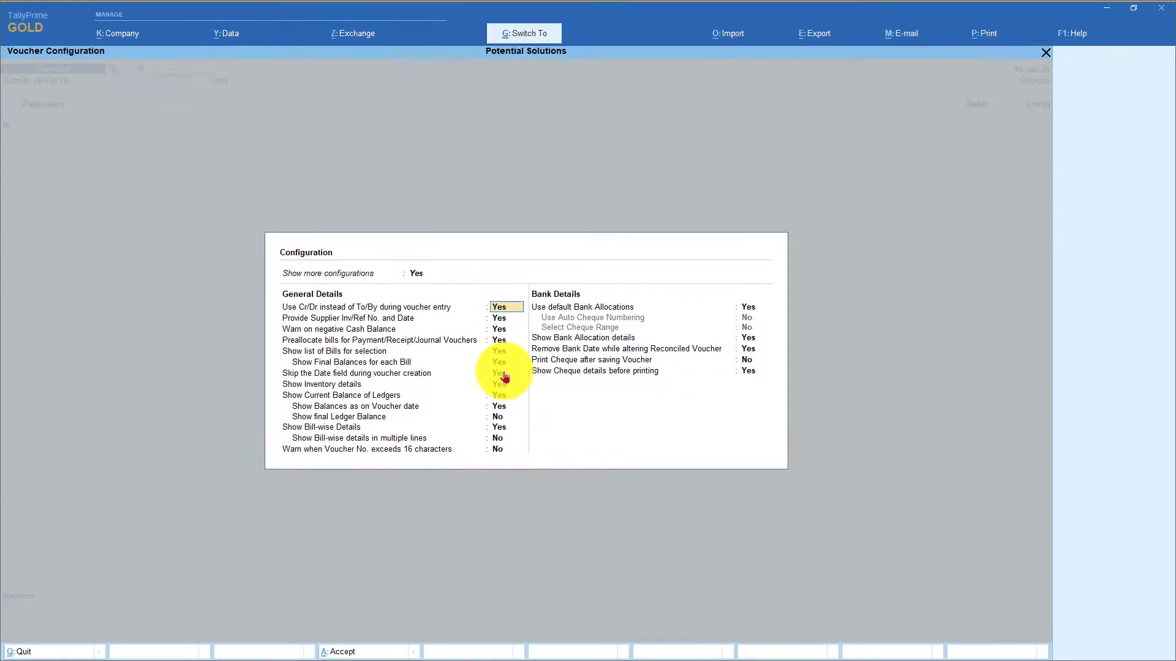
pyautogui.press('Escape')
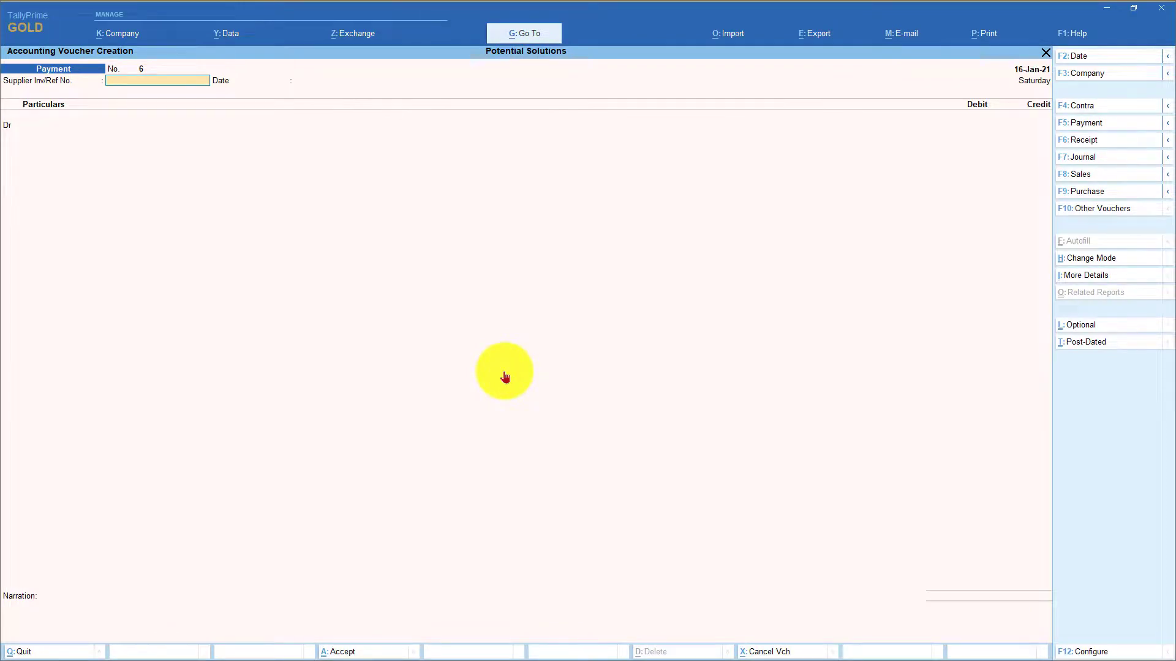
# Open the voucher date entry of the payment voucher, and open the voucher configuration
pyautogui.press('F2')
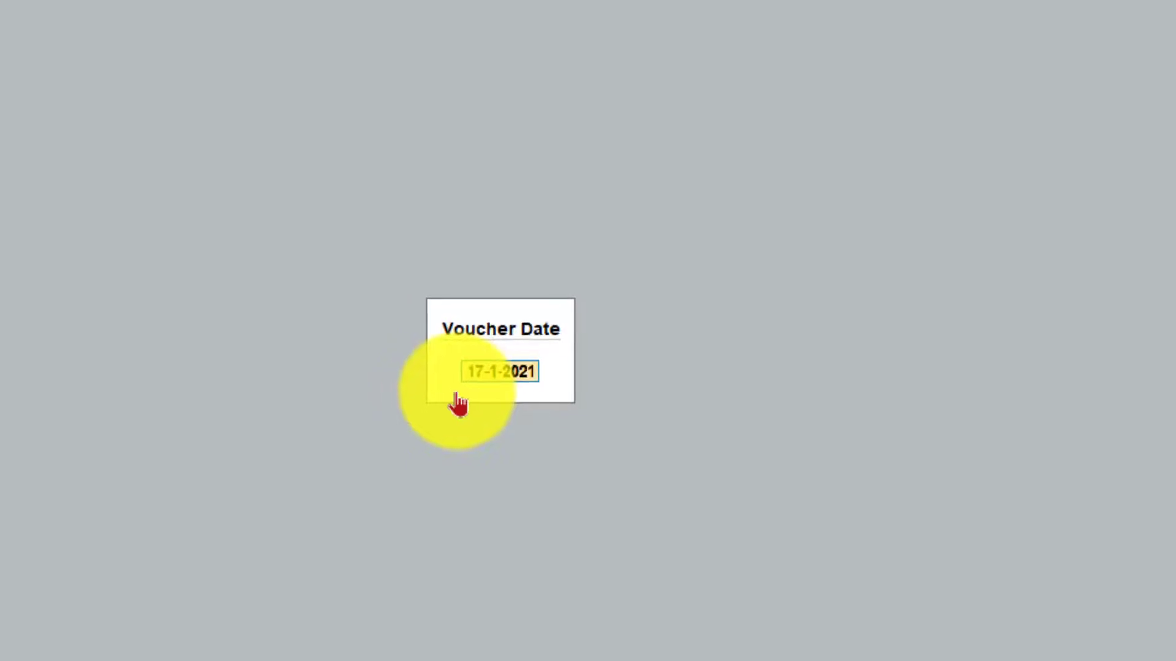
pyautogui.press('F12')
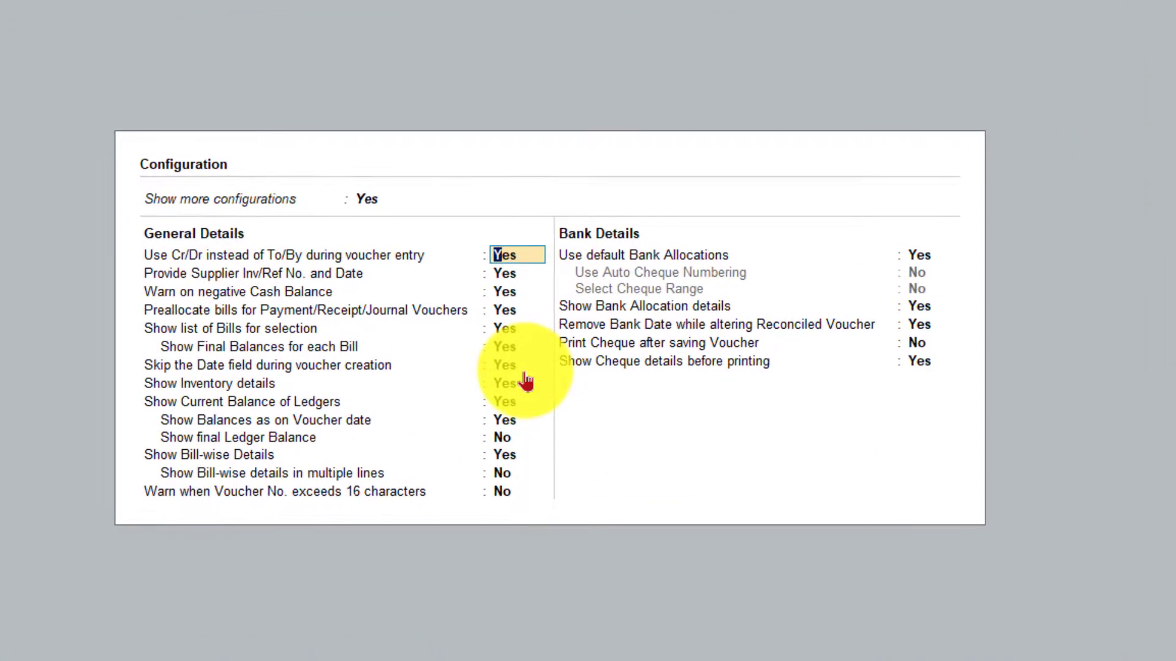